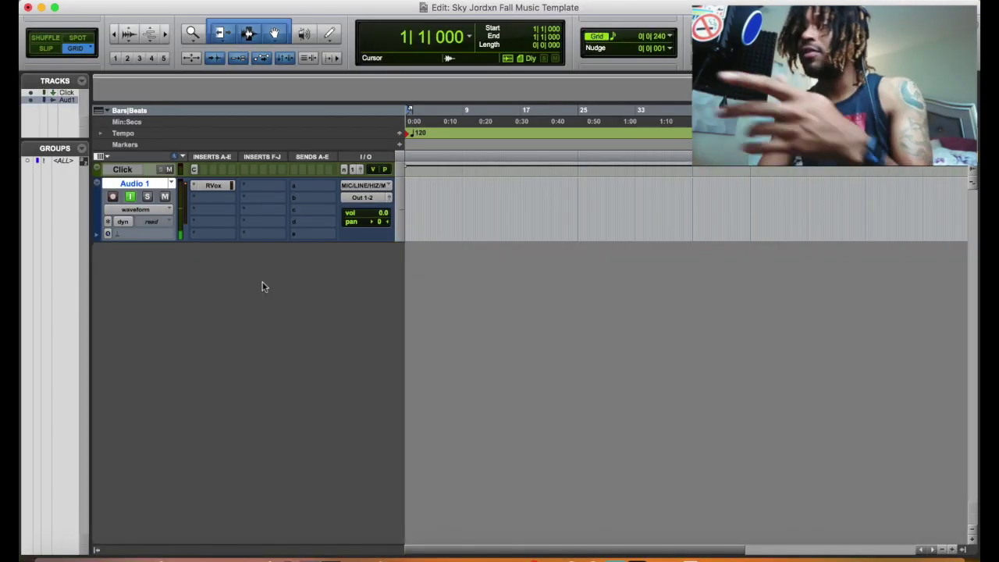
Create 2 new stereo audio tracks from the New Tracks dialog
key(super+shift+n)
click(486, 196)
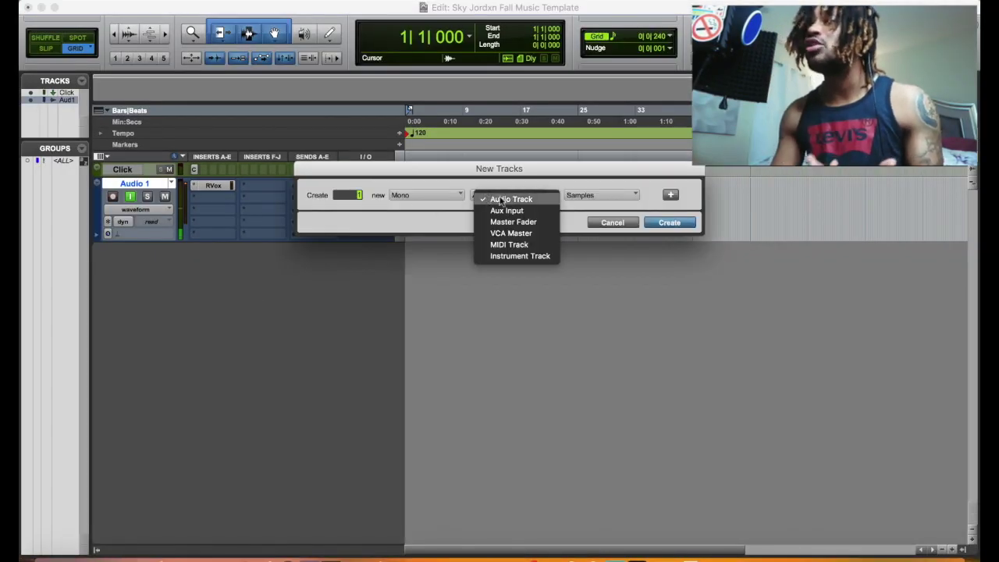
click(476, 172)
click(449, 191)
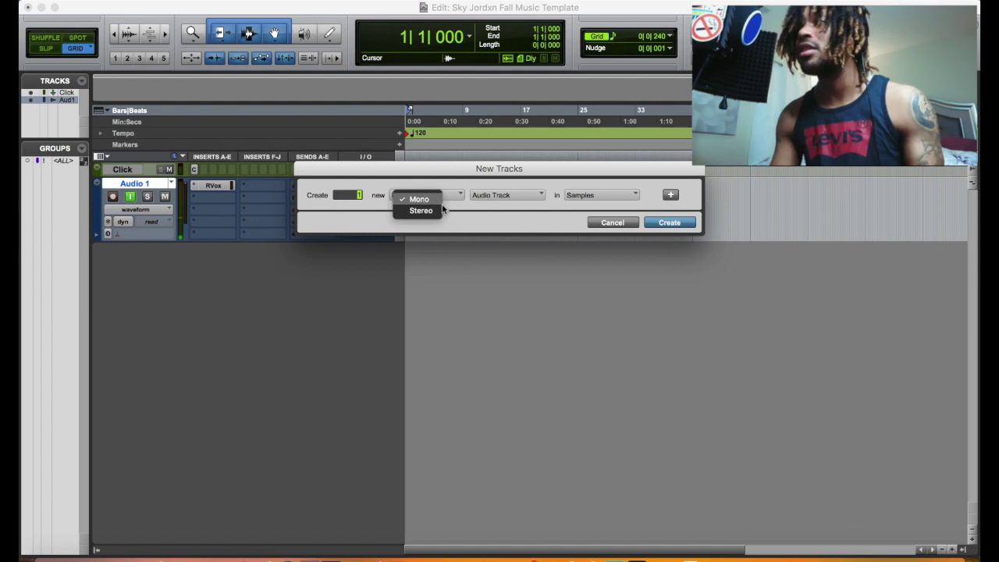
click(435, 210)
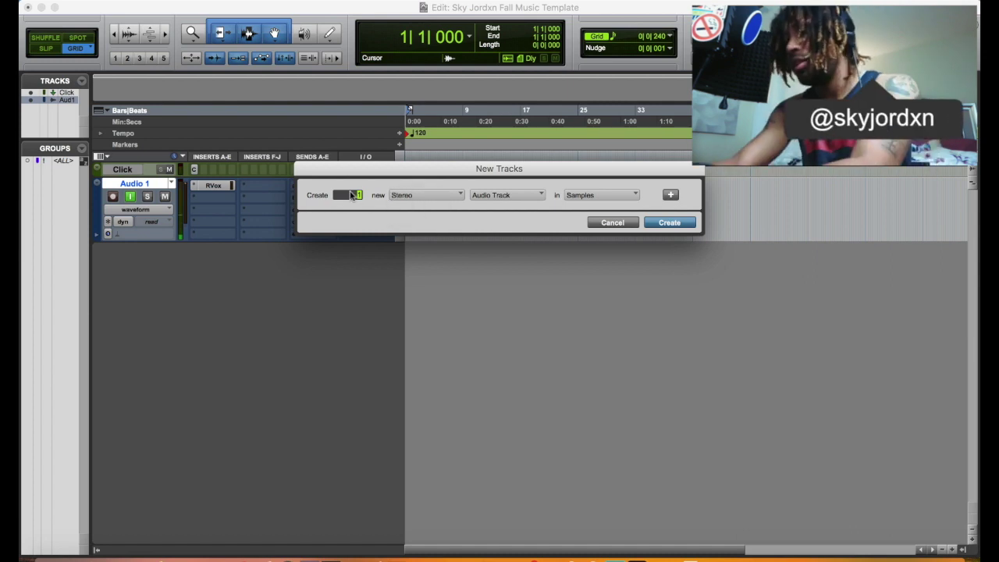
text(2)
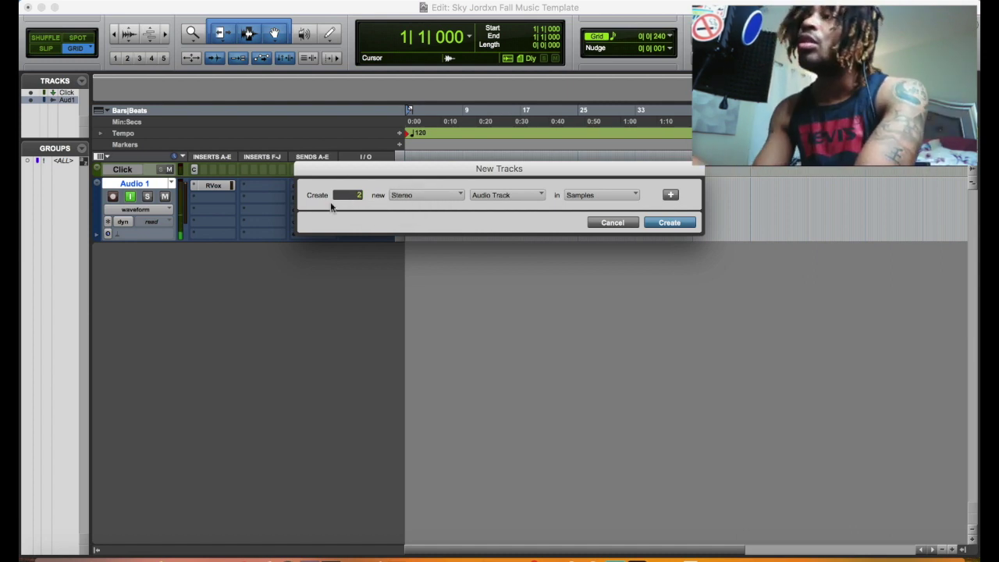
key(Return)
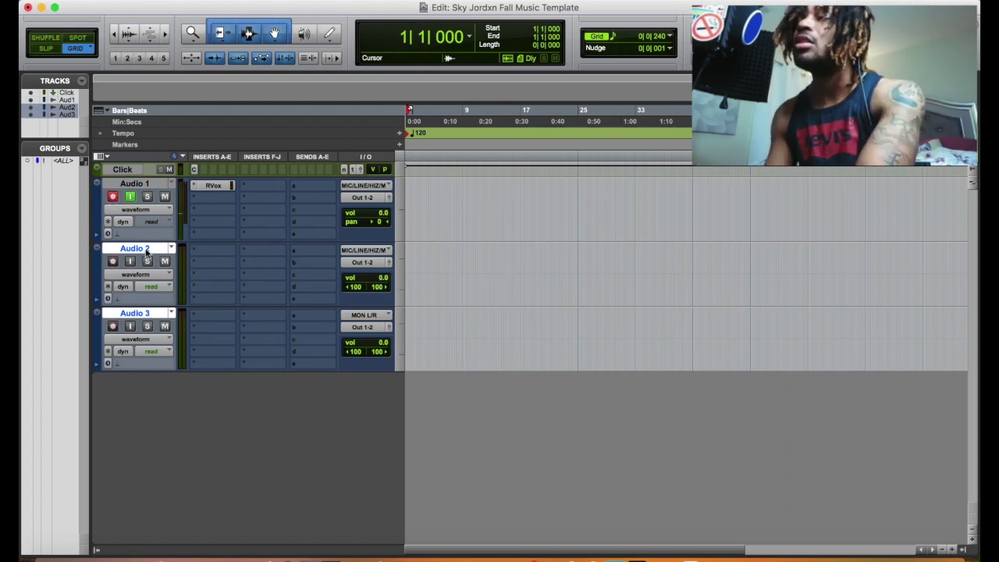
Rename the Audio 2 track to INSTRUMENTAL
double_click(146, 250)
key(BackSpace)
text(INSTRUMENTAL)
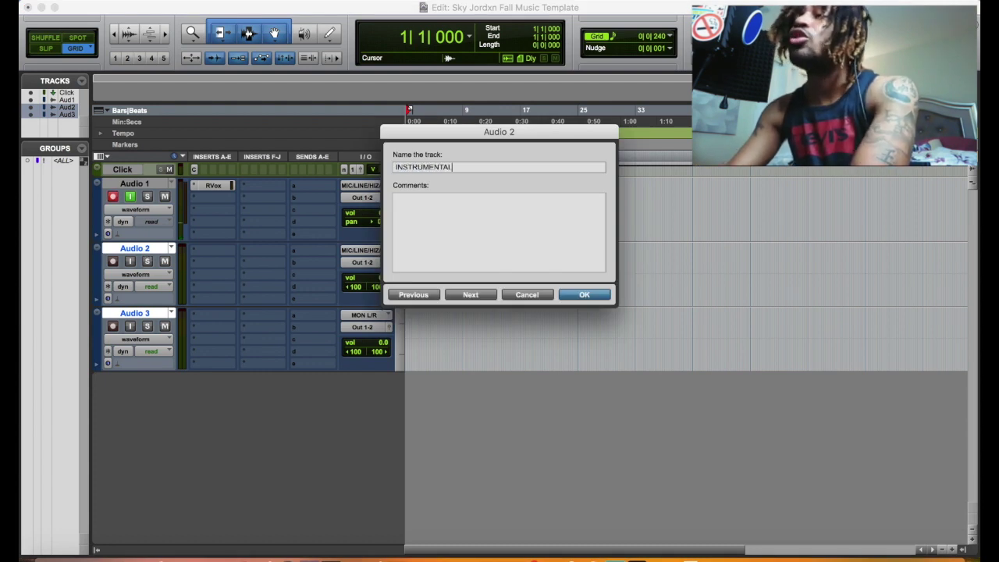
key(Return)
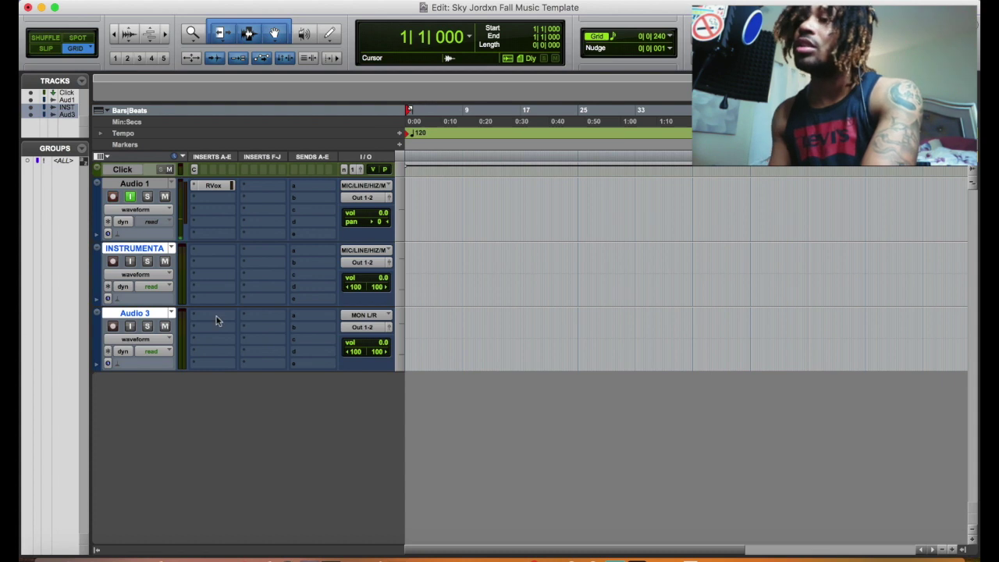
Rename the third track to FX through its Rename option
double_click(155, 315)
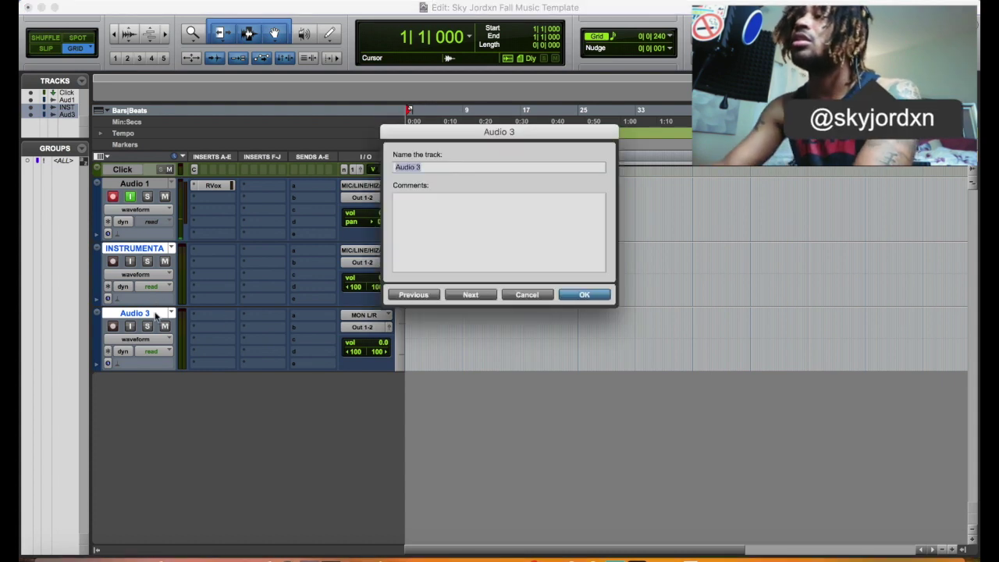
text(INSTRUMENTAL FX)
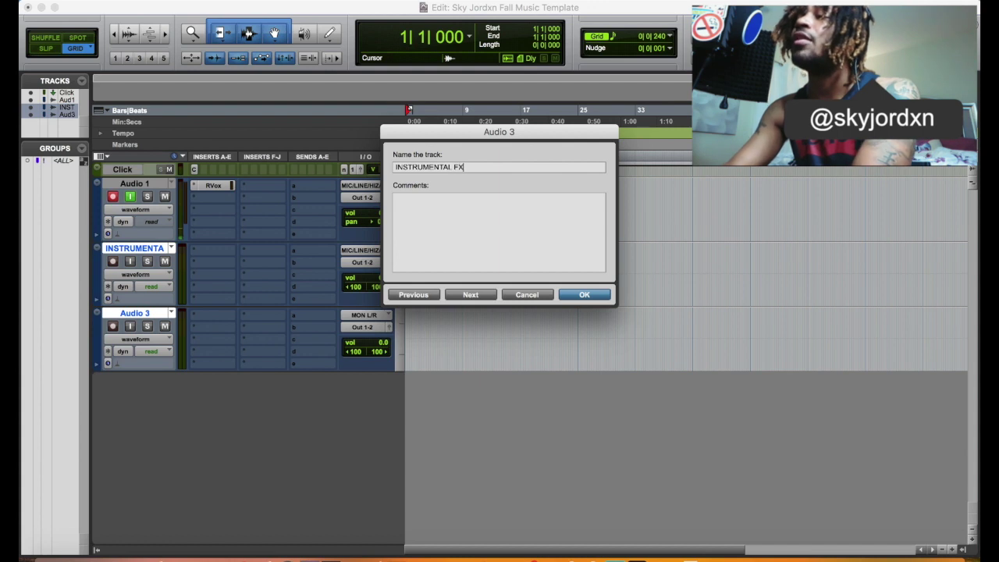
key(Return)
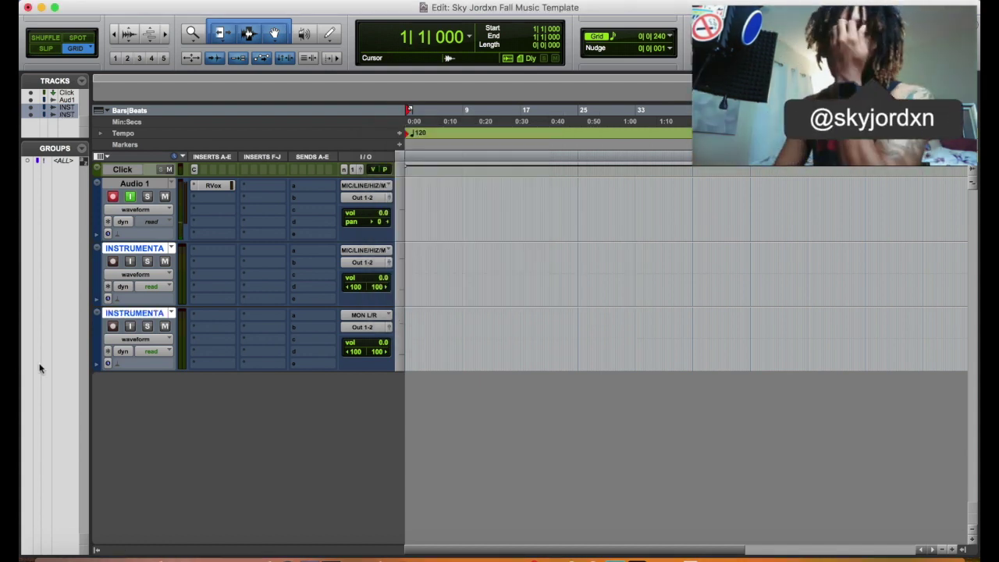
right_click(130, 315)
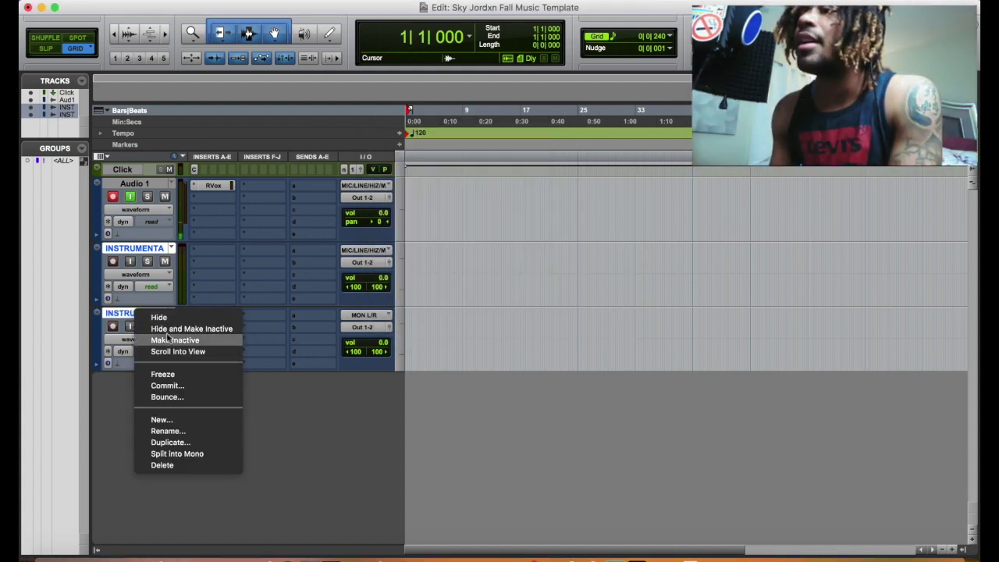
click(189, 433)
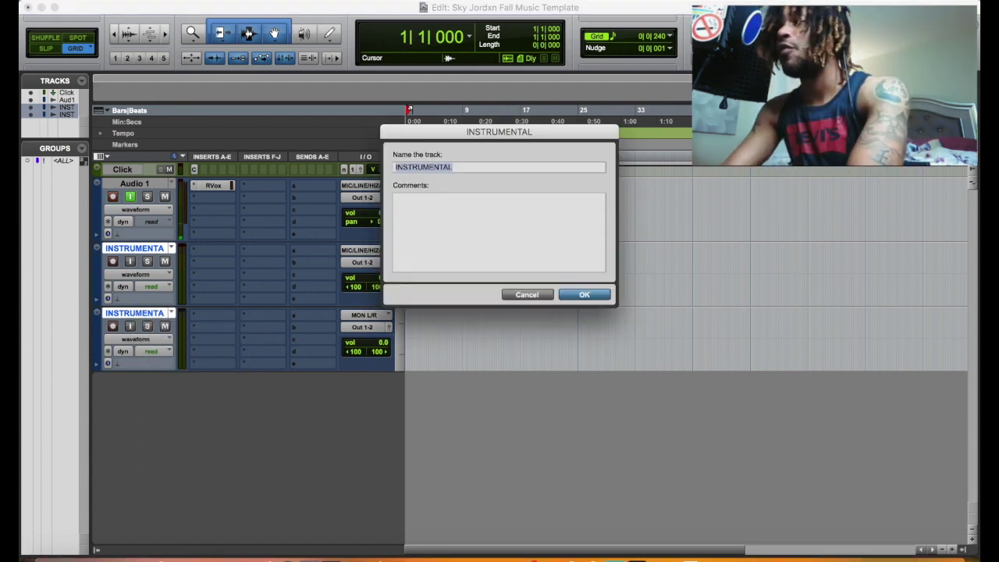
text(FX)
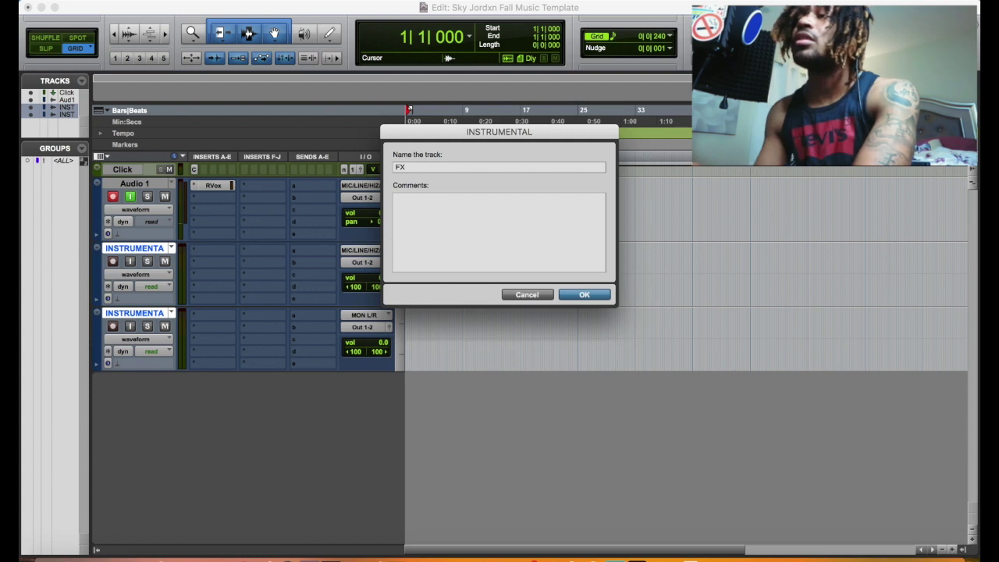
key(super+Right)
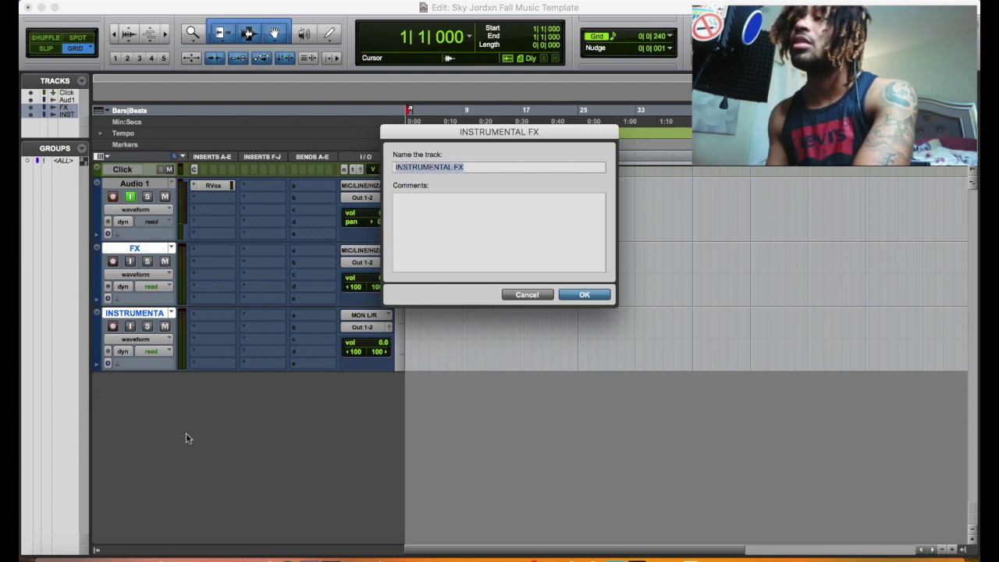
click(570, 297)
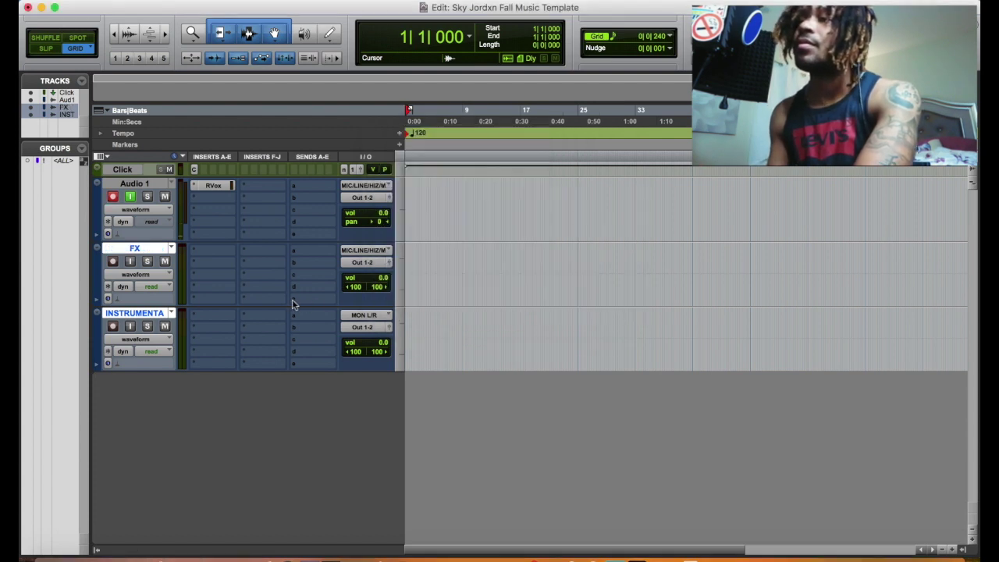
Remove the stray FX suffix so the track reads INSTRUMENTAL again
double_click(157, 314)
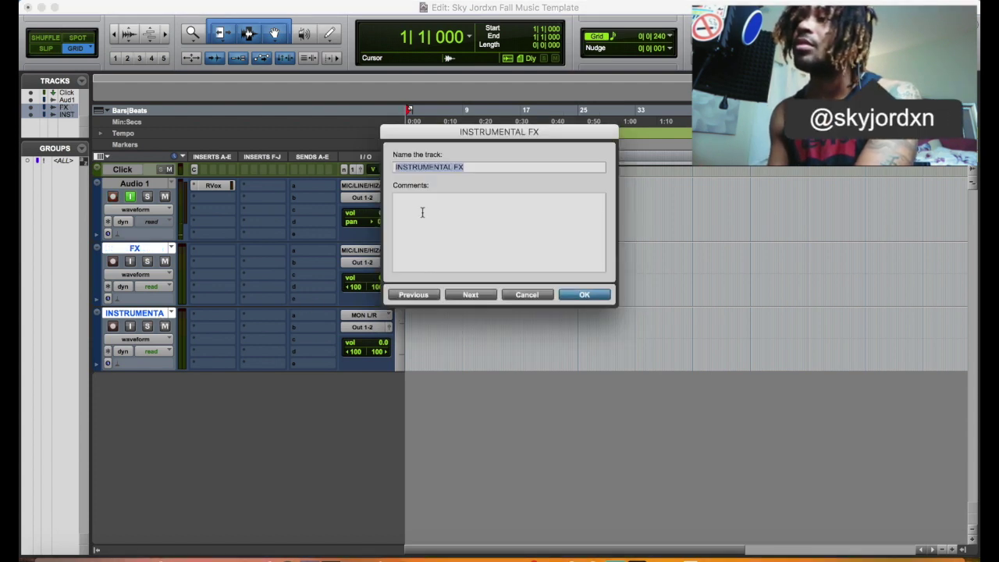
click(492, 167)
key(BackSpace)
key(BackSpace)
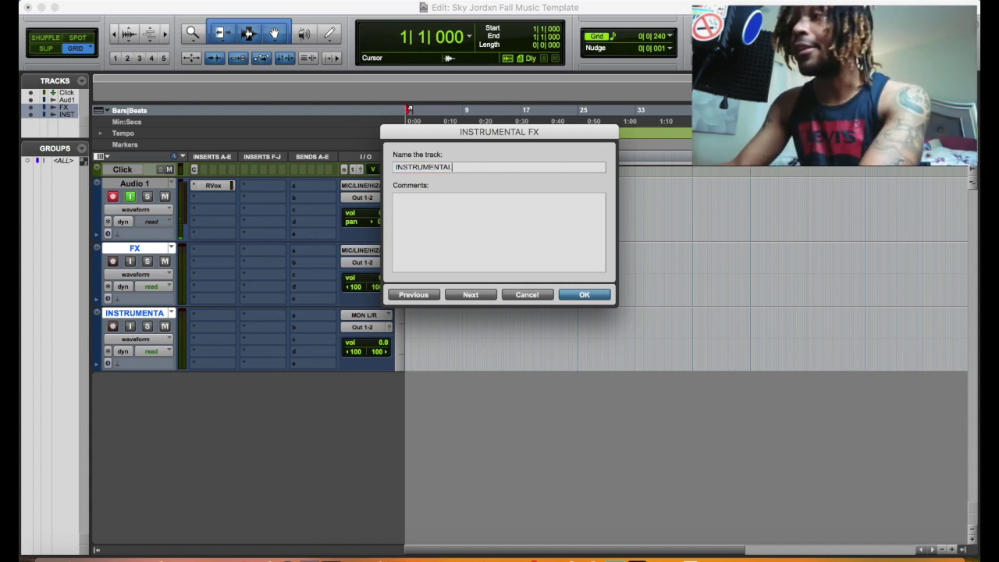
key(Return)
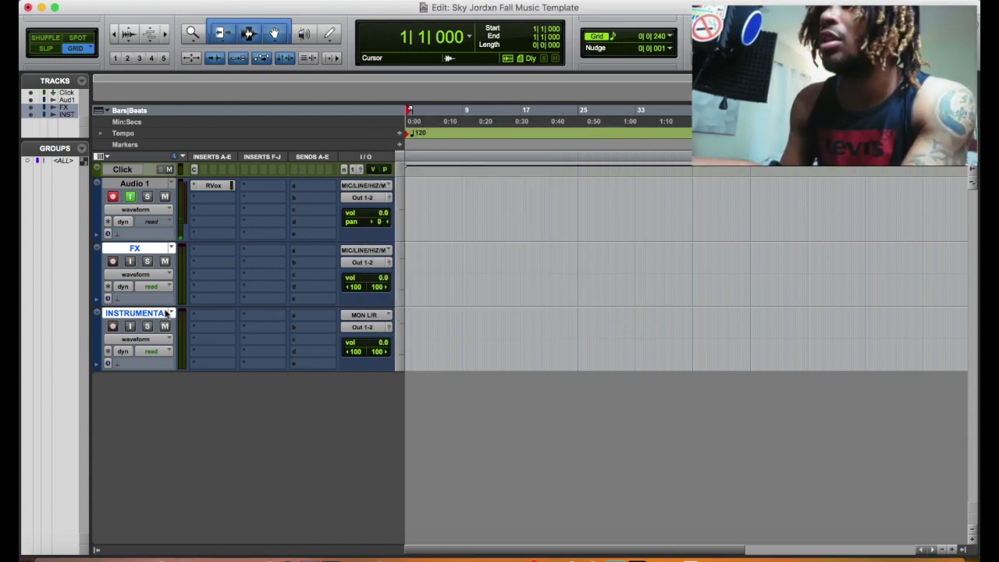
Move INSTRUMENTAL above FX and colour both tracks magenta
drag(133, 313, 135, 249)
click(146, 313)
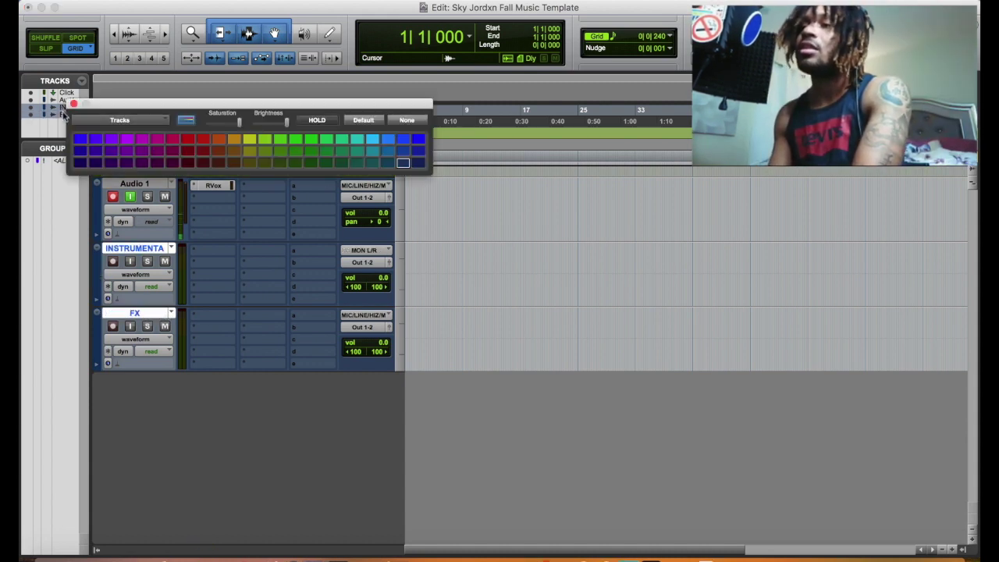
click(127, 140)
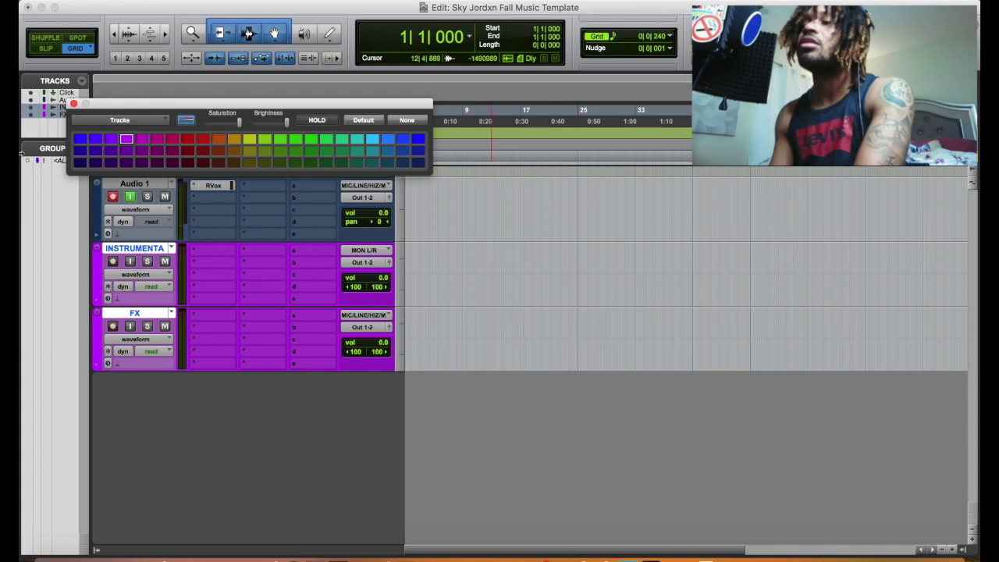
drag(210, 105, 311, 98)
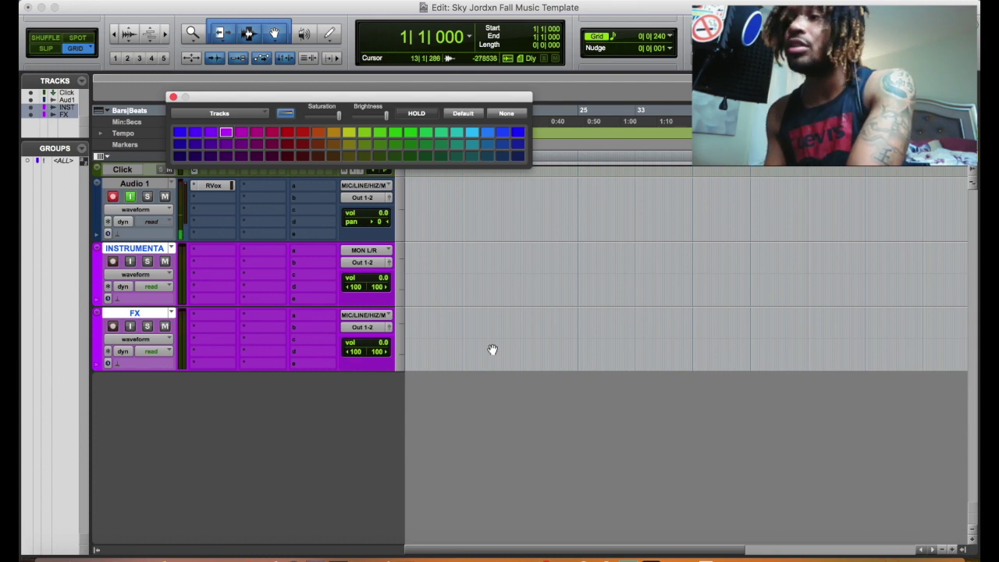
key(super+shift+n)
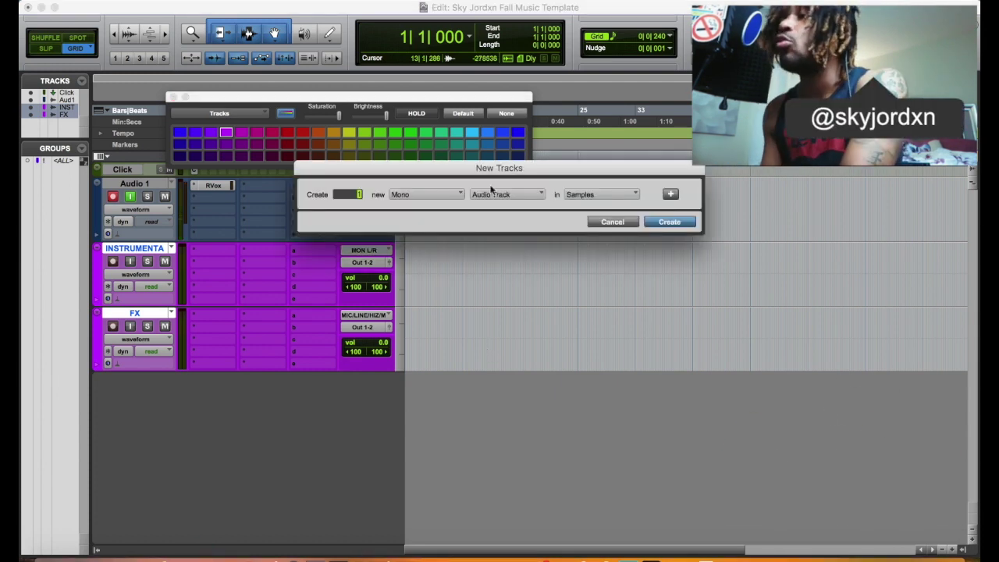
Set up rows for 9 mono audio tracks and 6 stereo aux inputs
click(493, 193)
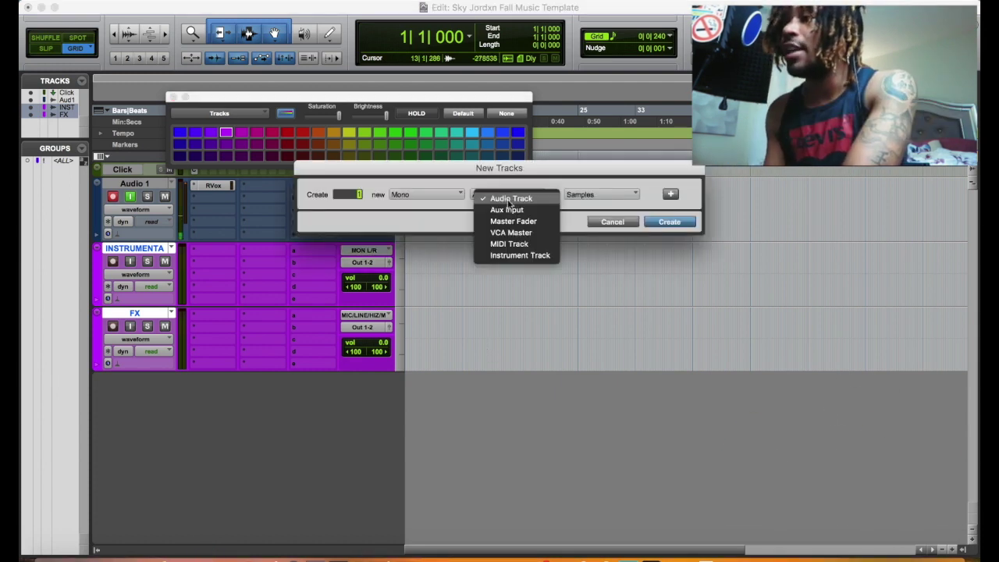
click(358, 195)
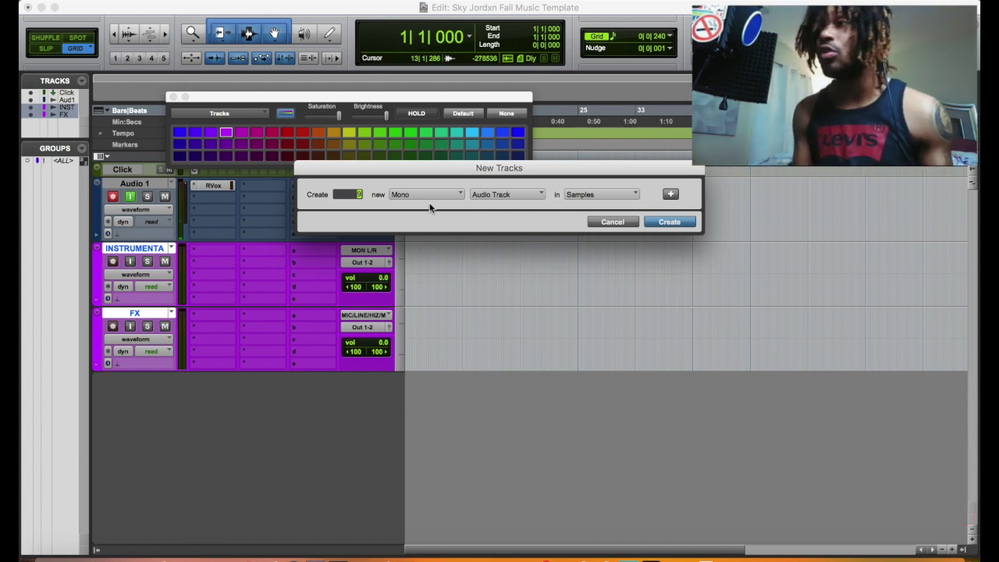
click(670, 195)
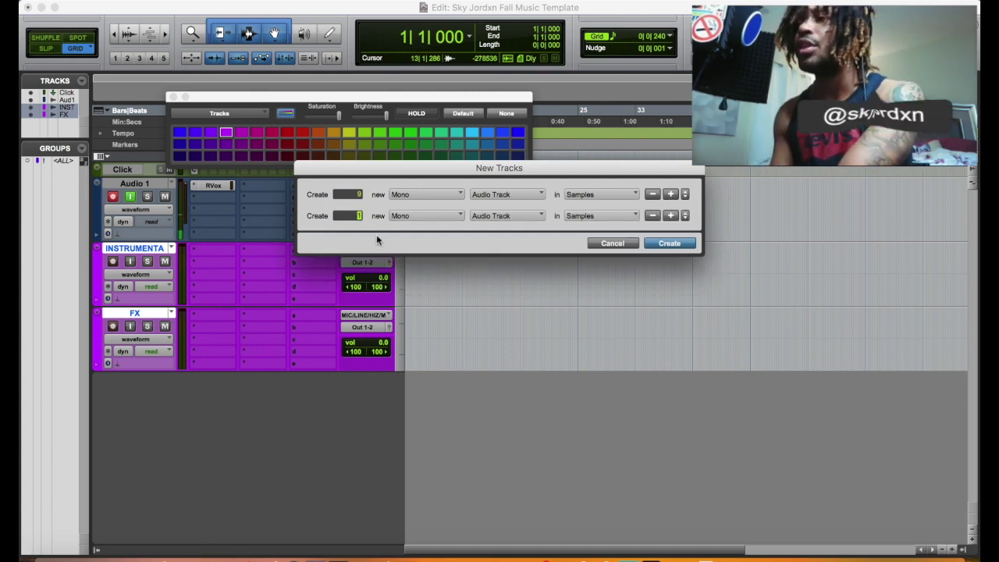
click(431, 216)
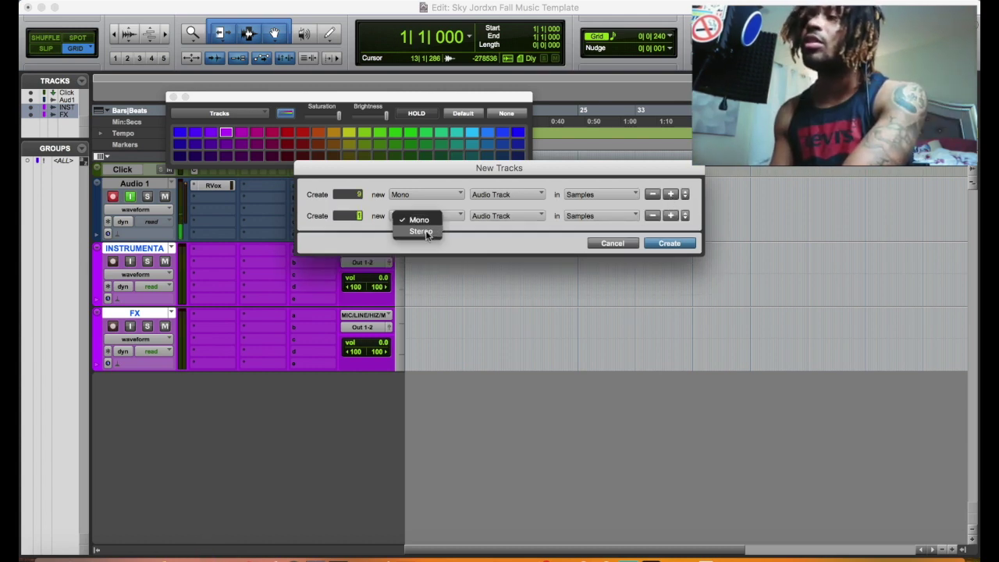
click(422, 231)
click(490, 216)
click(492, 232)
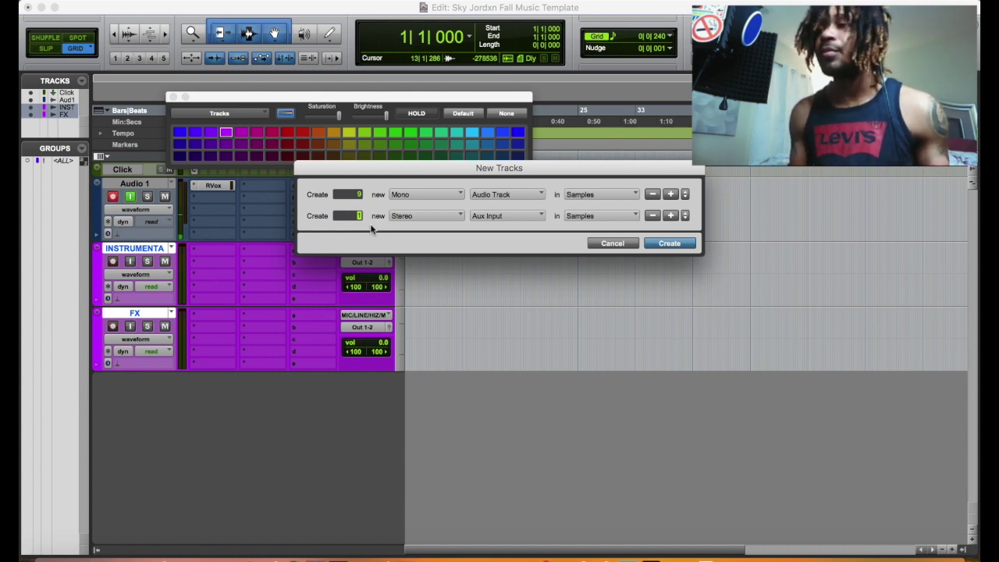
text(8)
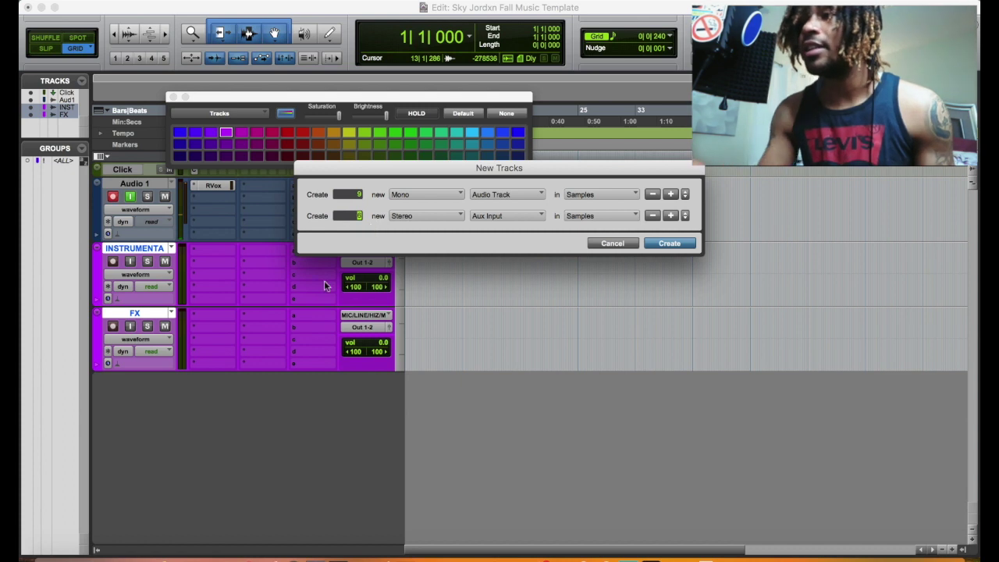
Add a stereo Master Fader row and create all the new tracks
click(672, 217)
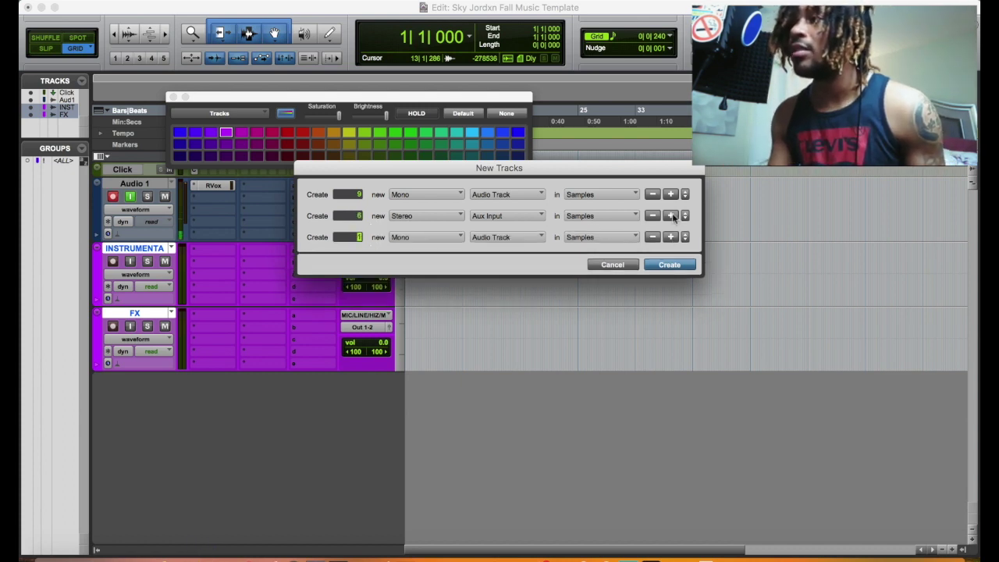
click(490, 238)
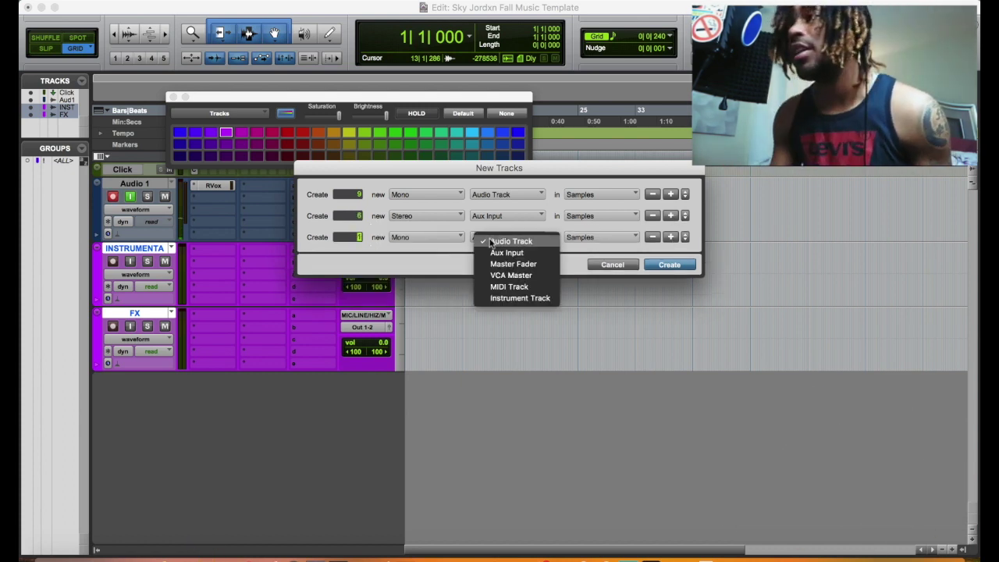
click(400, 245)
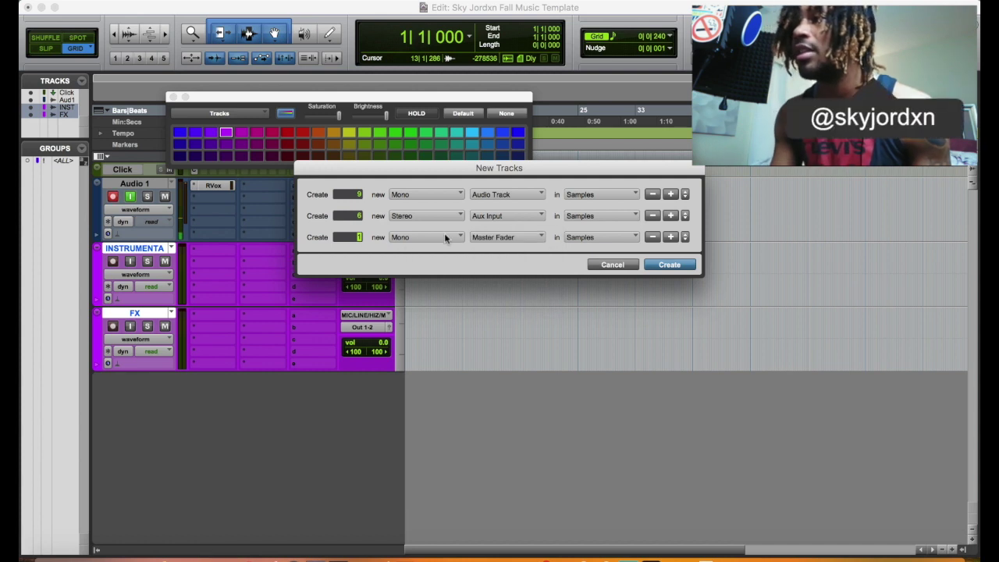
click(422, 240)
click(420, 262)
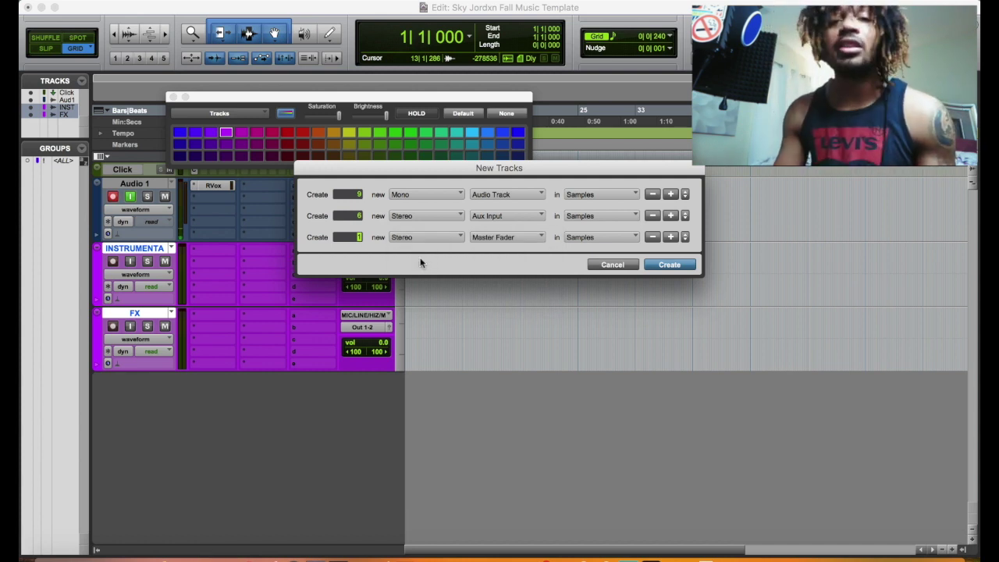
click(670, 265)
scroll(653, 303, down, 10)
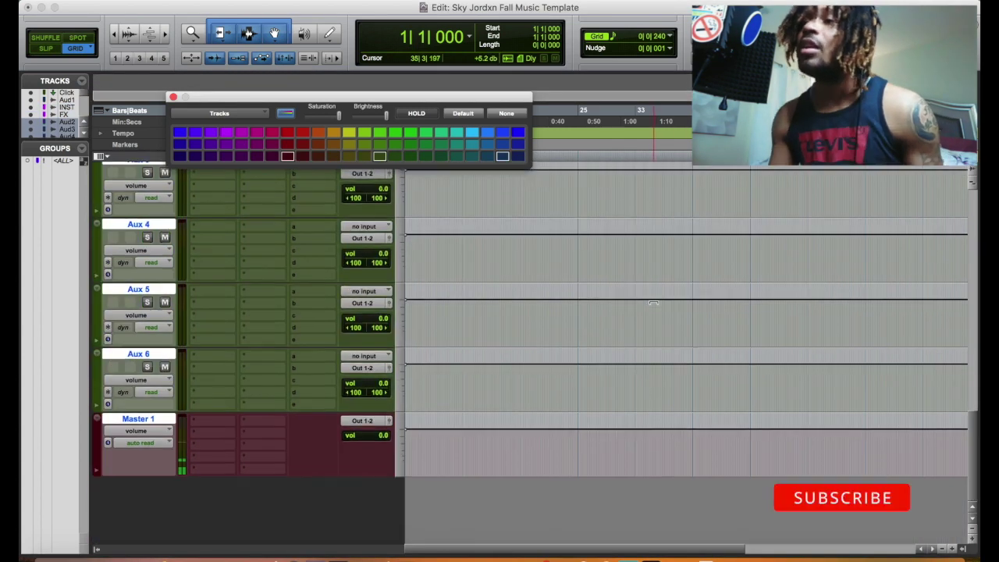
Rename Audio 2 to RECORDTRACK and colour it red
scroll(653, 303, up, 15)
scroll(636, 309, down, 2)
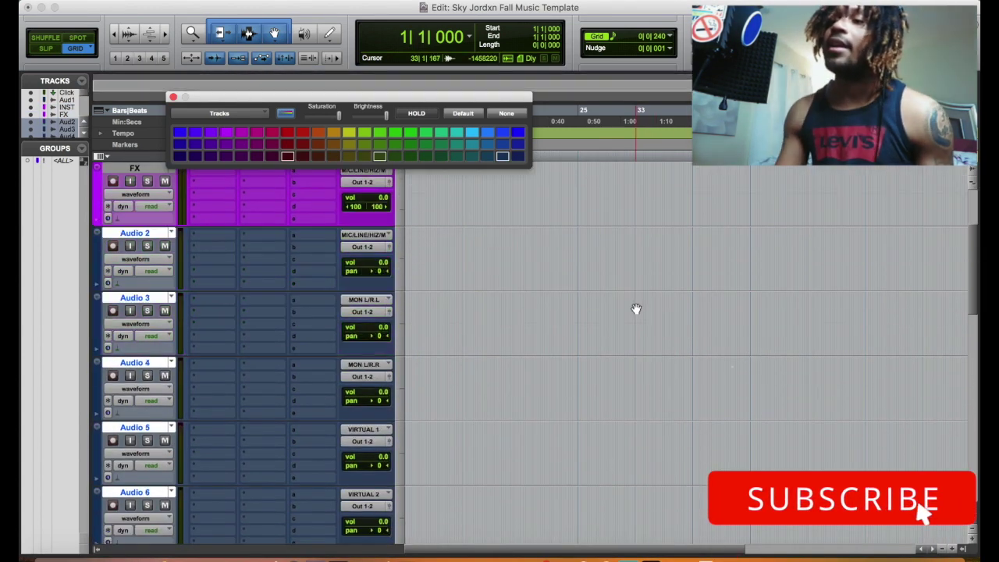
scroll(637, 309, down, 2)
scroll(637, 309, up, 2)
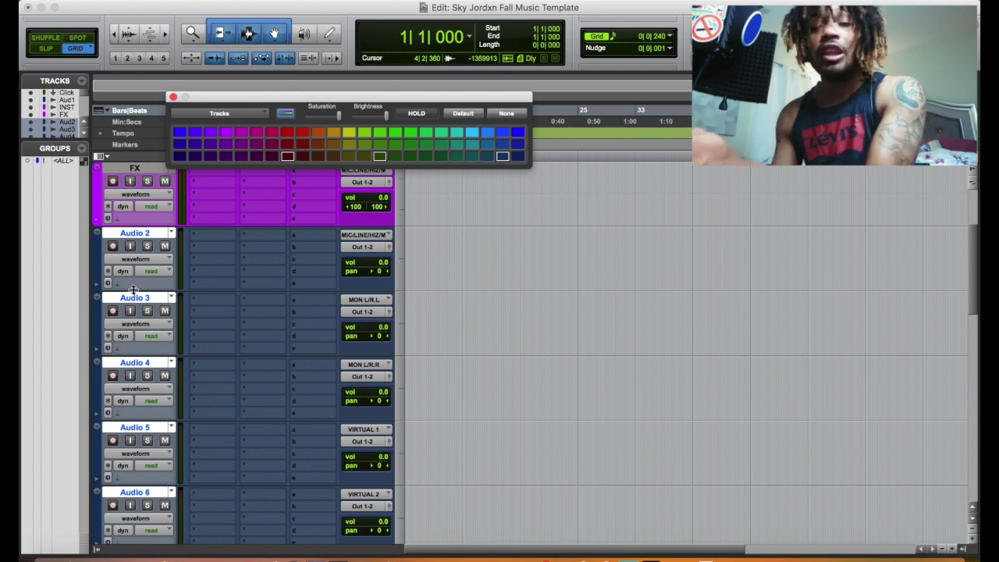
click(152, 236)
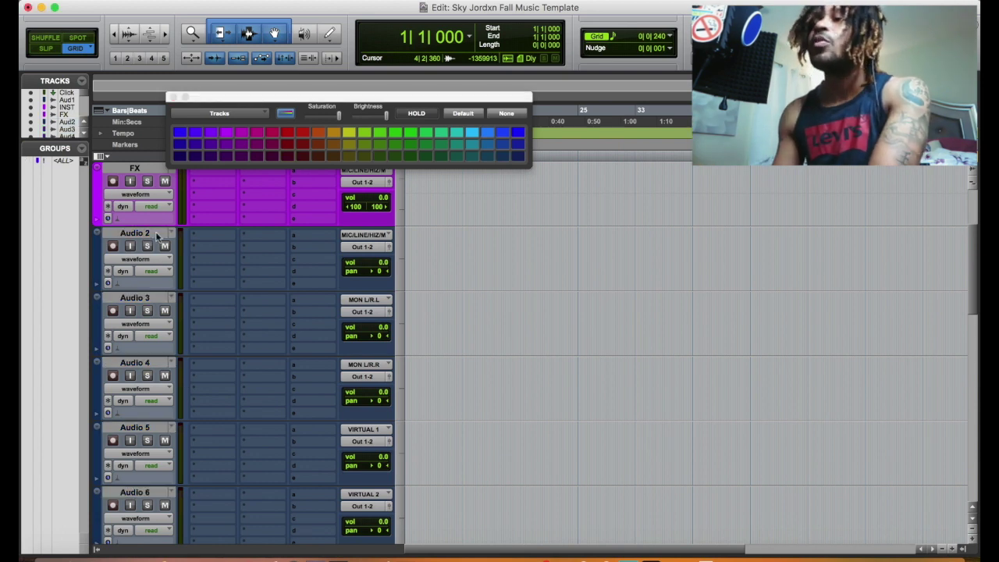
double_click(152, 233)
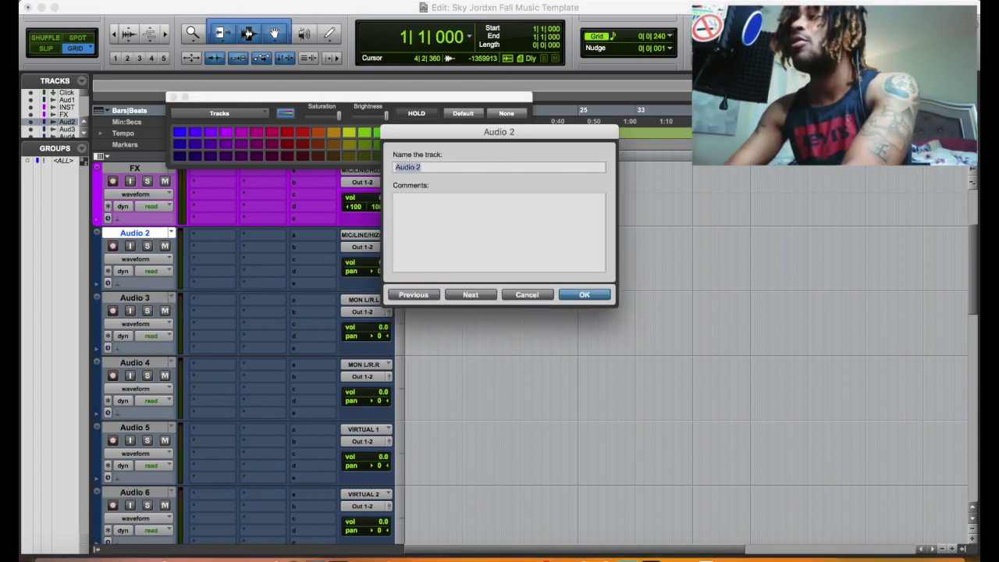
text(RECORD TRACK)
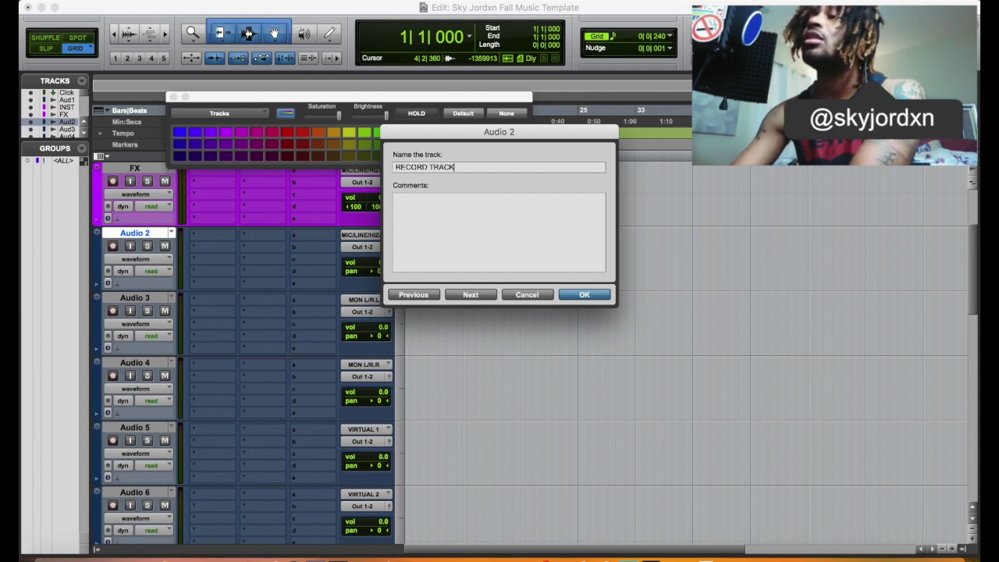
key(Return)
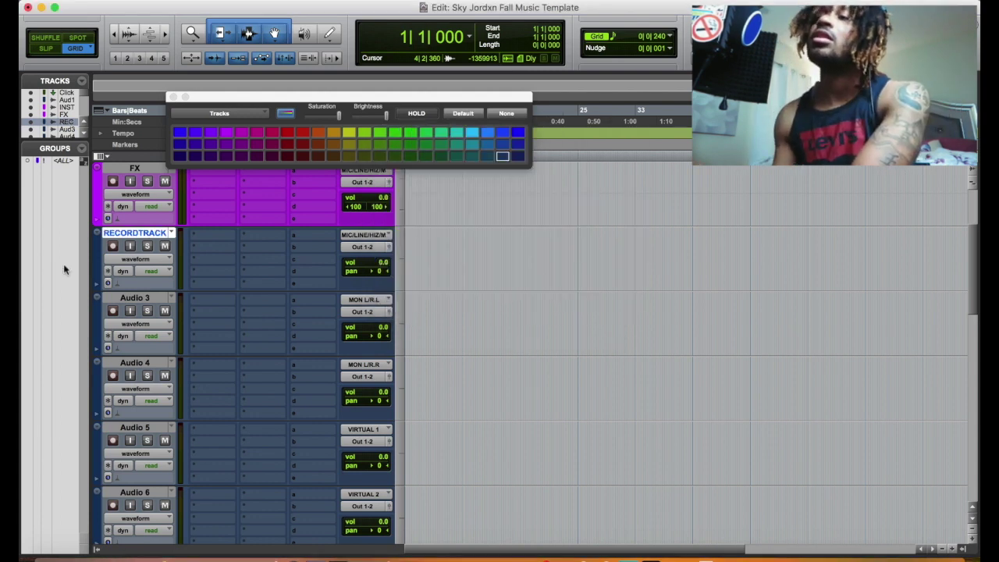
click(289, 135)
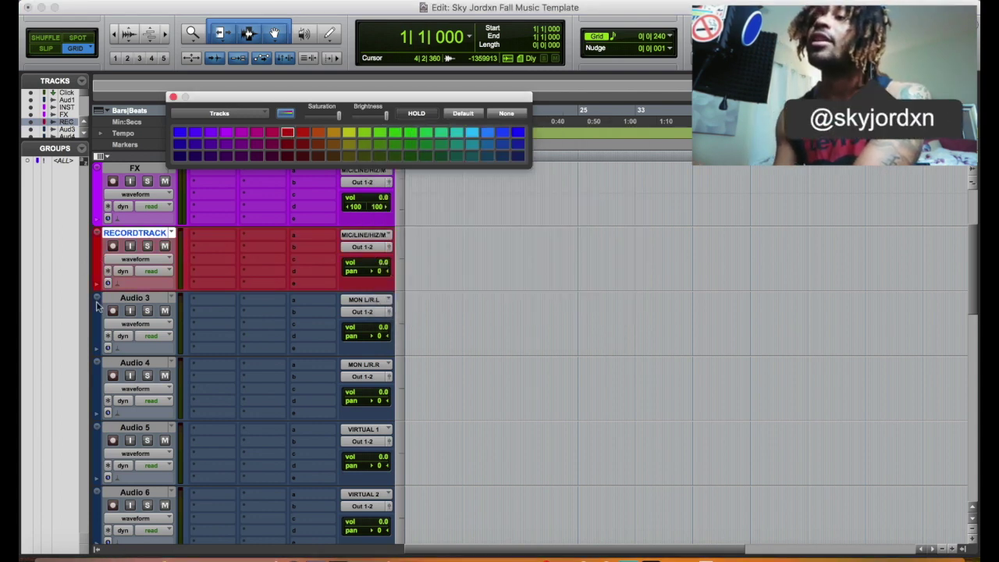
Colour tracks Audio 3 through Audio 6 yellow-green
click(142, 299)
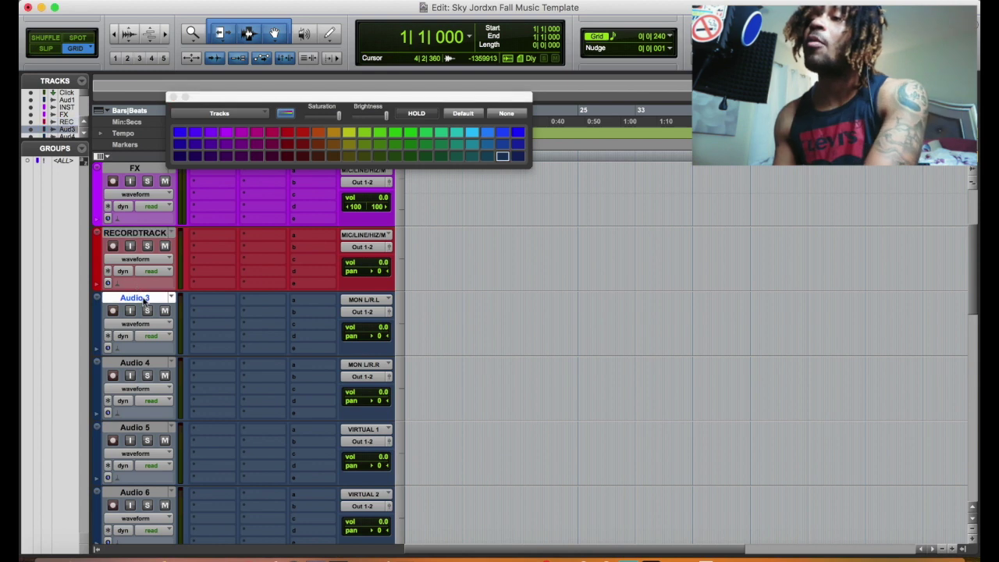
shift+click(145, 498)
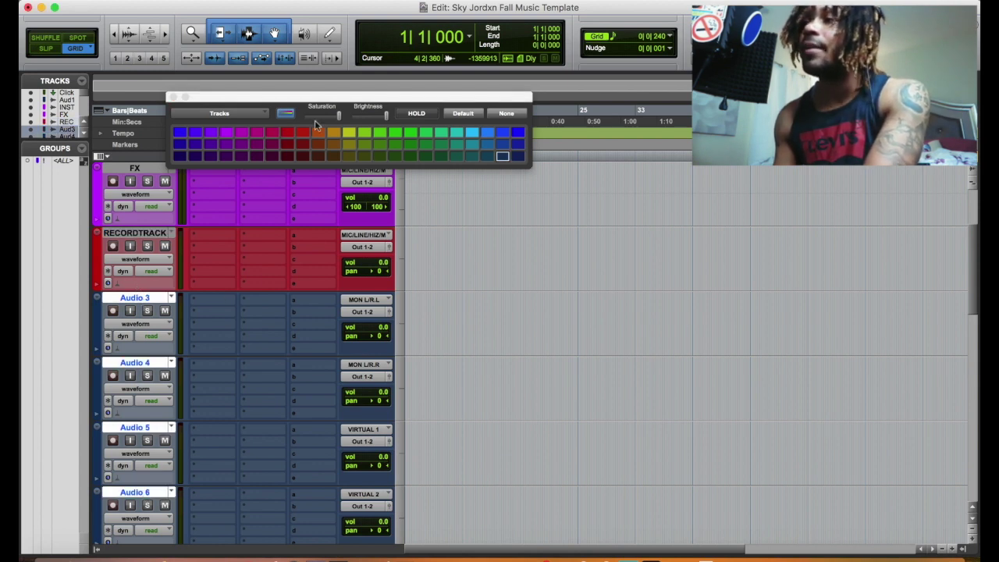
click(348, 134)
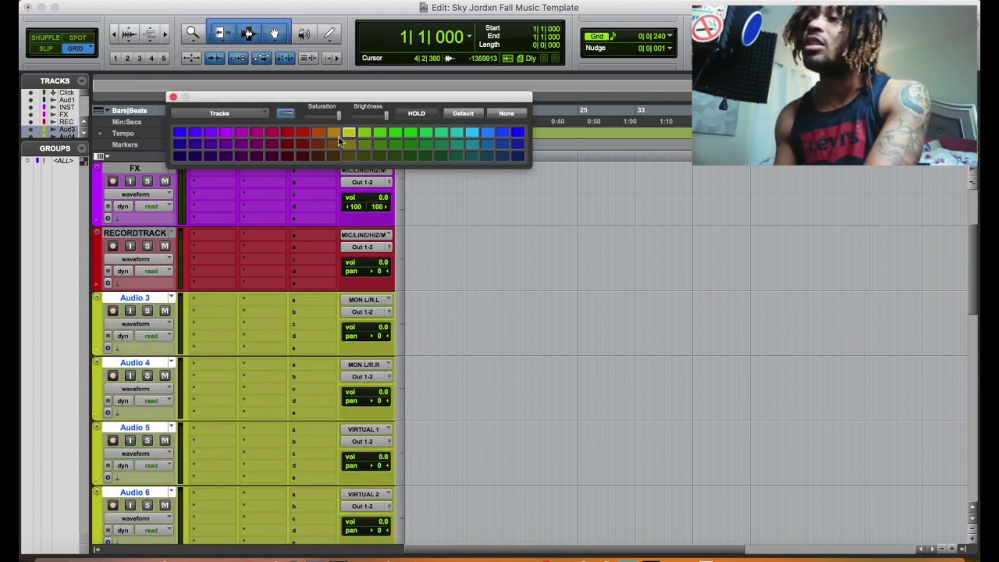
Route Audio 3 to a new HOOK BUS aux and move it below Audio 6
click(372, 313)
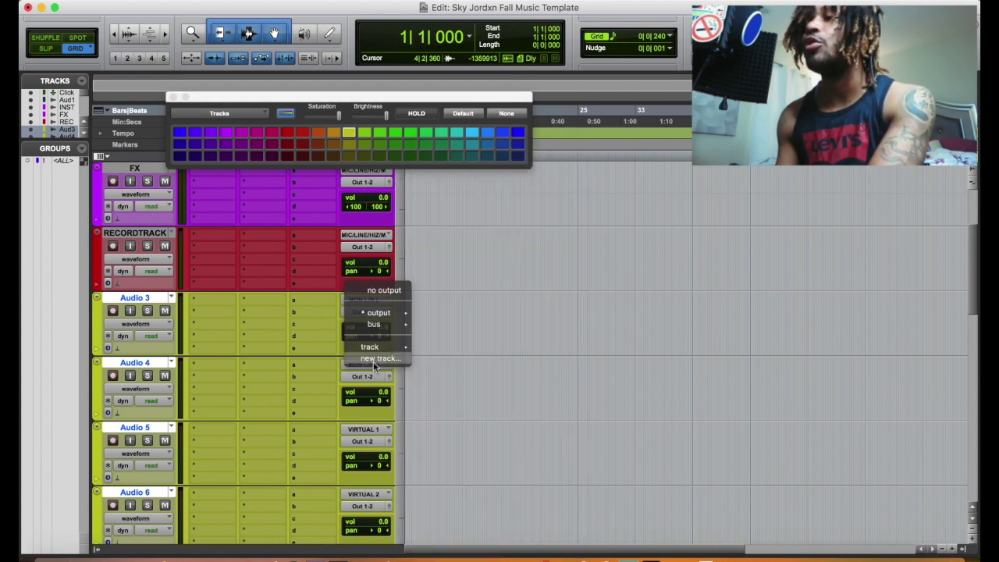
click(375, 361)
text(HOOK BUS)
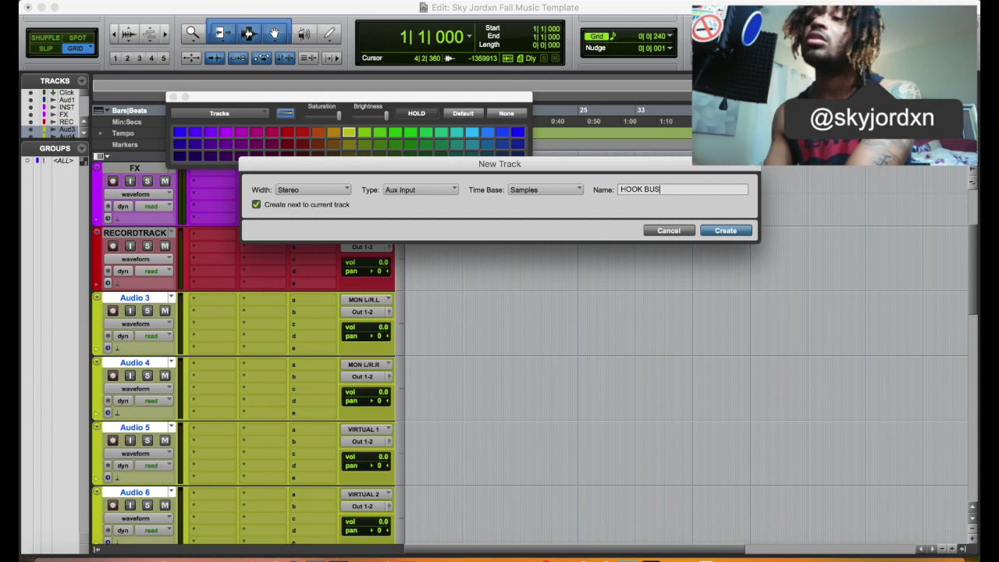
key(Return)
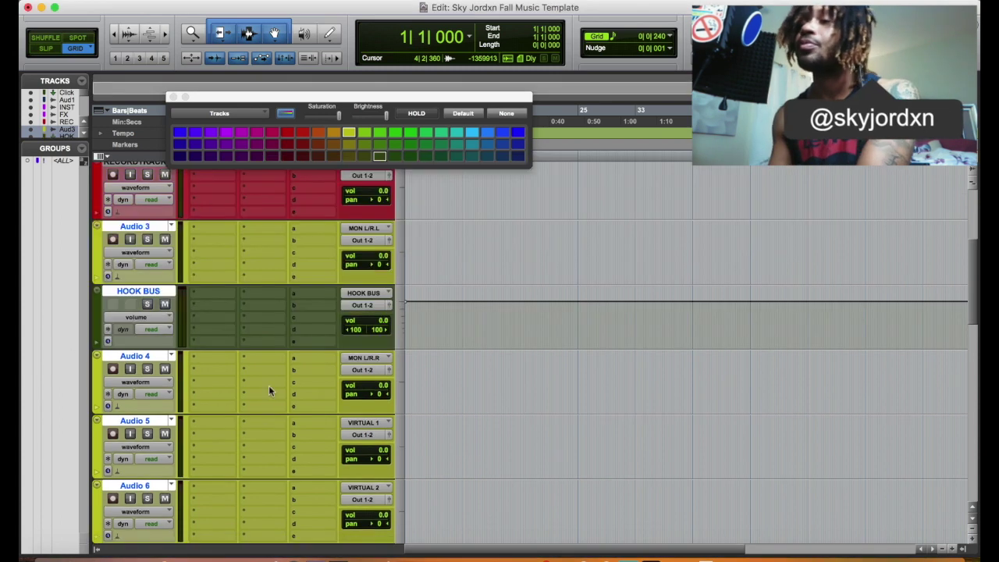
drag(139, 292, 213, 516)
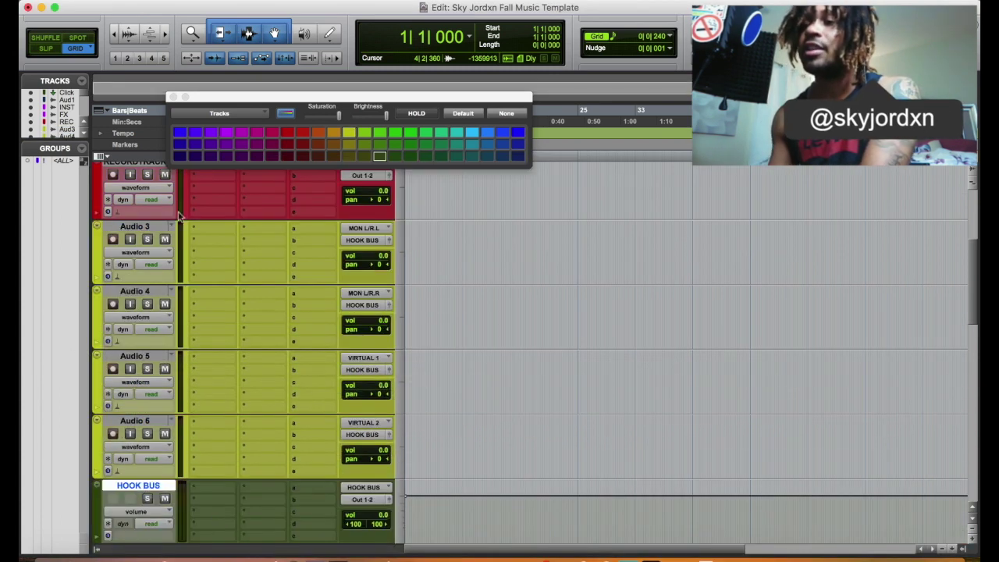
scroll(266, 502, down, 2)
scroll(266, 502, down, 3)
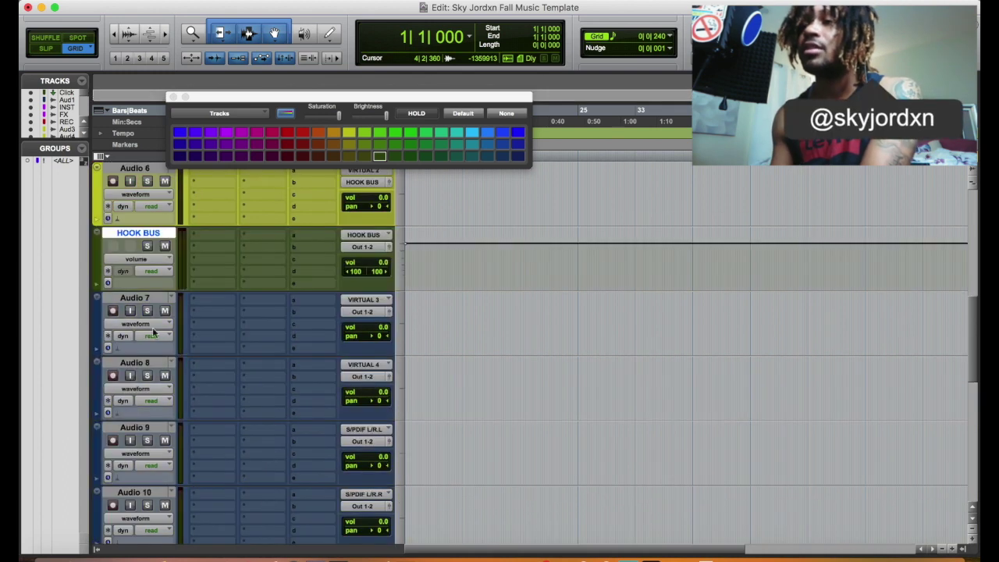
click(134, 297)
Select Audio 7 through Audio 10 and colour them orange-red
shift+click(146, 496)
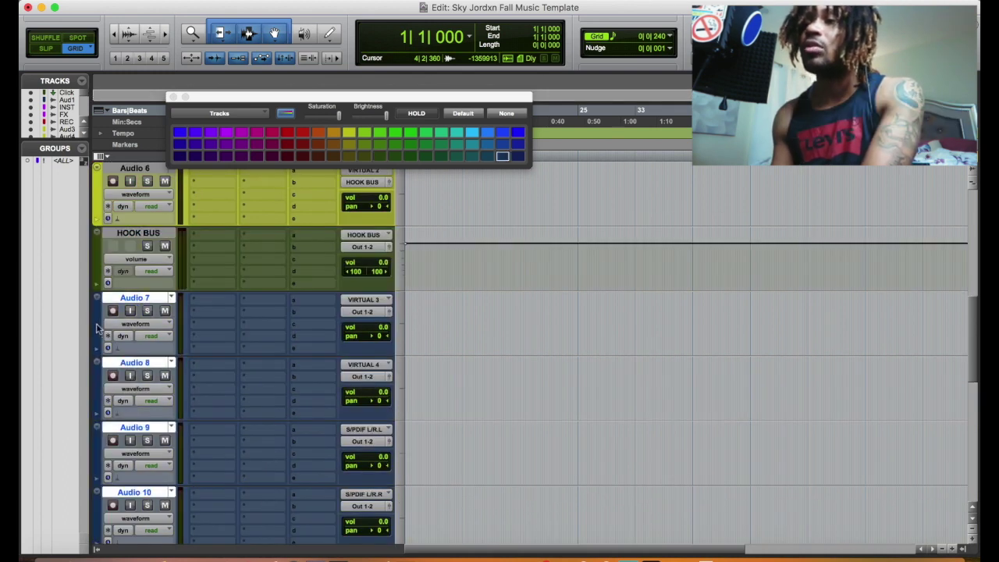
click(353, 157)
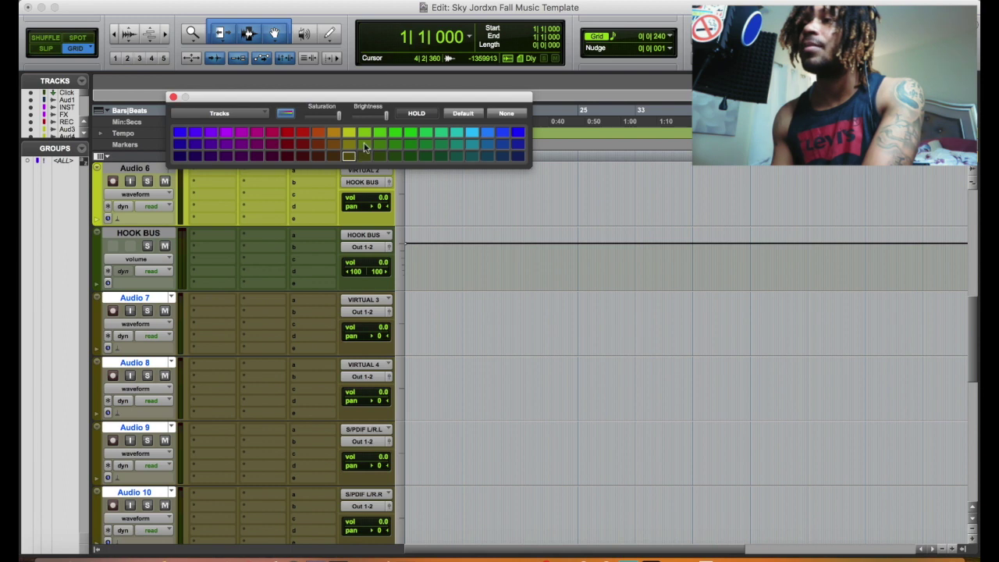
click(364, 146)
click(350, 156)
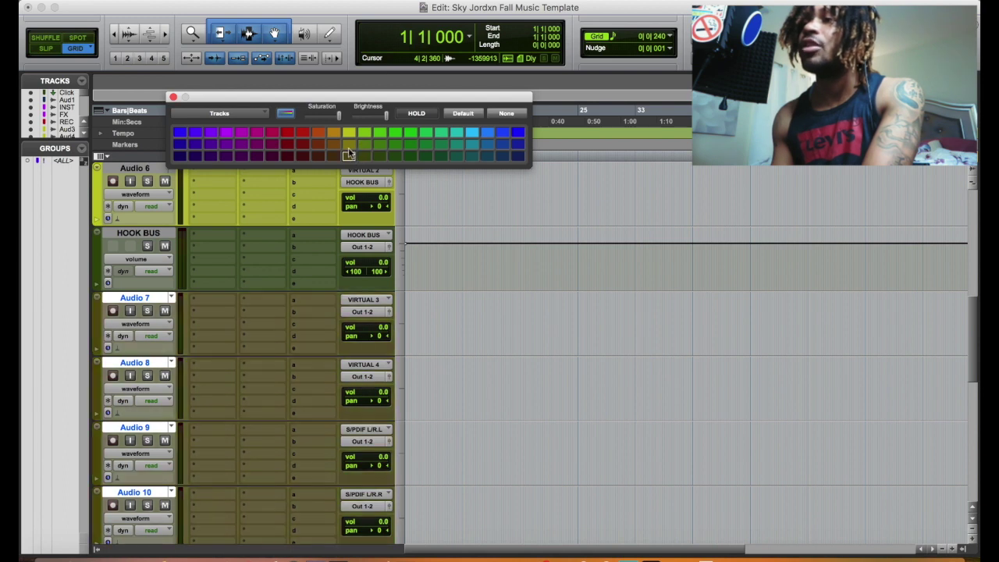
click(304, 145)
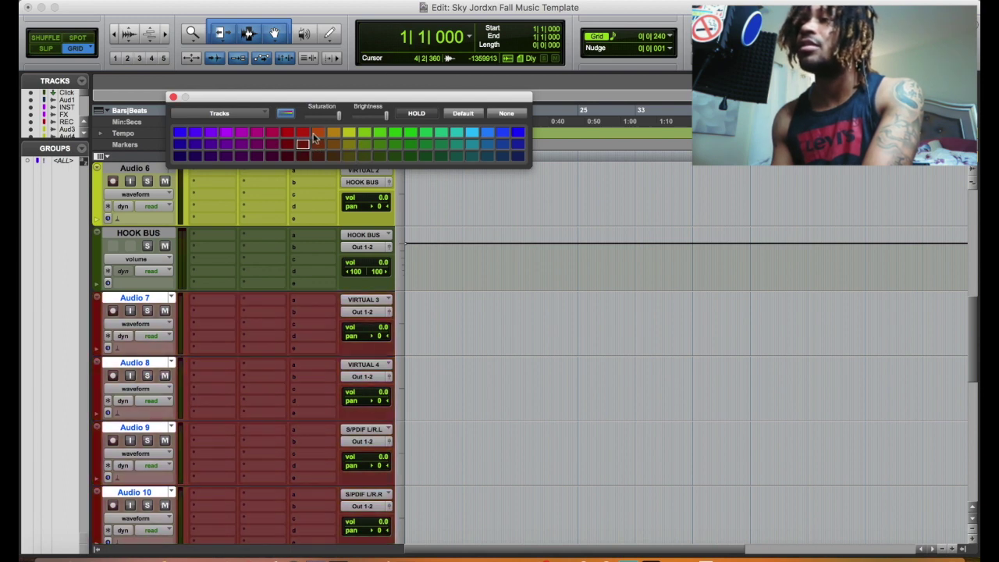
click(316, 133)
scroll(292, 317, down, 2)
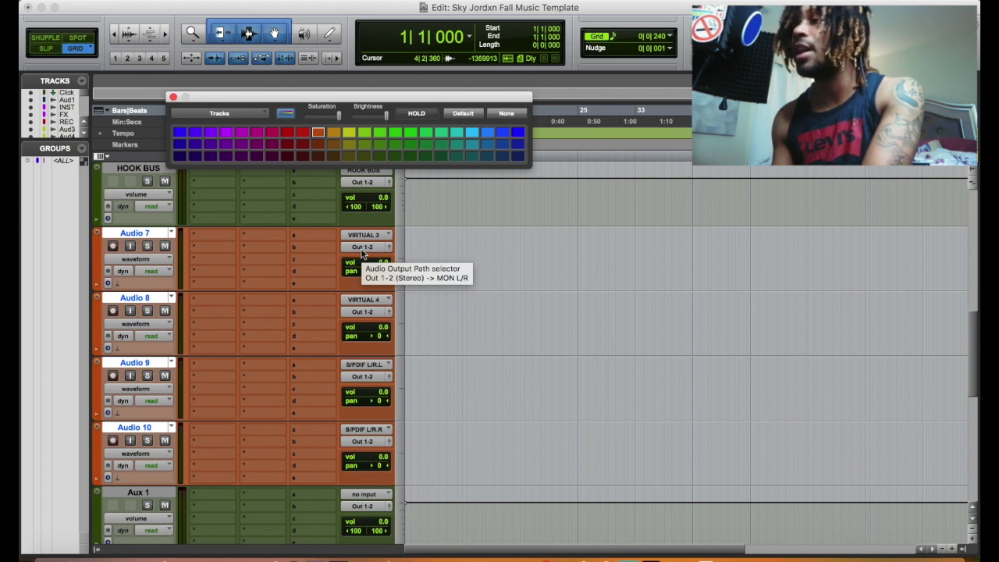
click(362, 250)
Create a VERSE BUS aux for Audio 7's output and move HOOK BUS above it
click(381, 295)
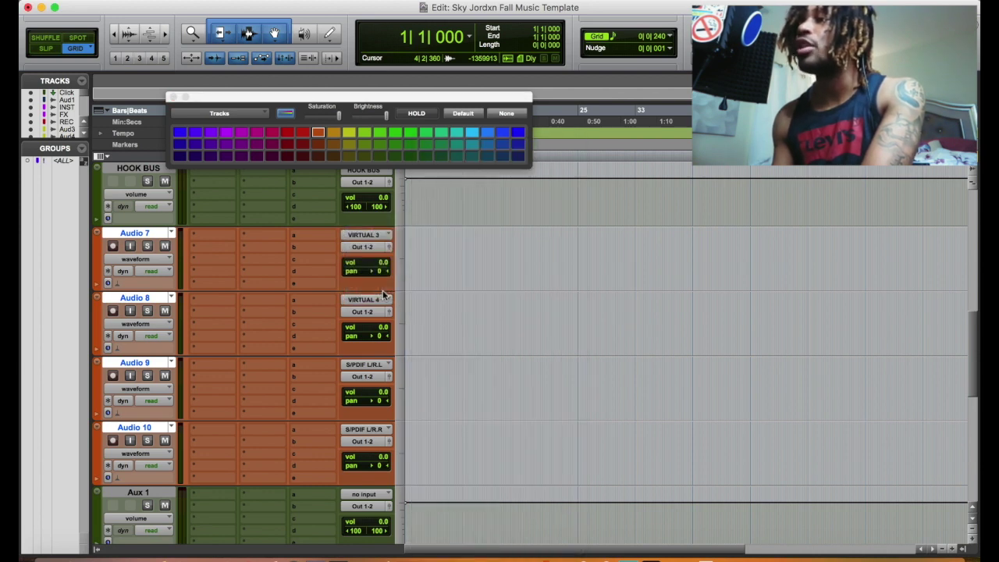
text(VERSE BUS)
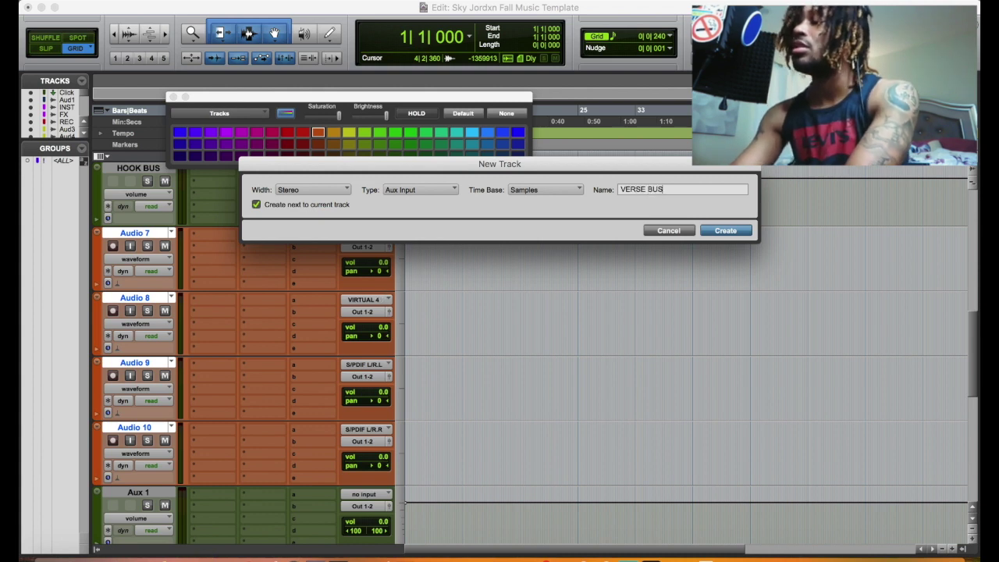
key(Return)
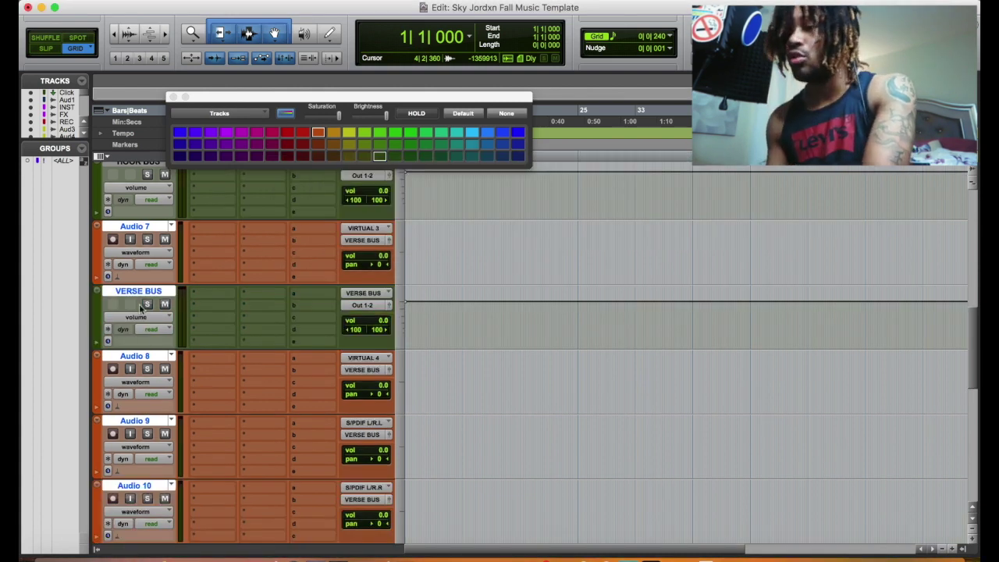
scroll(138, 251, up, 1)
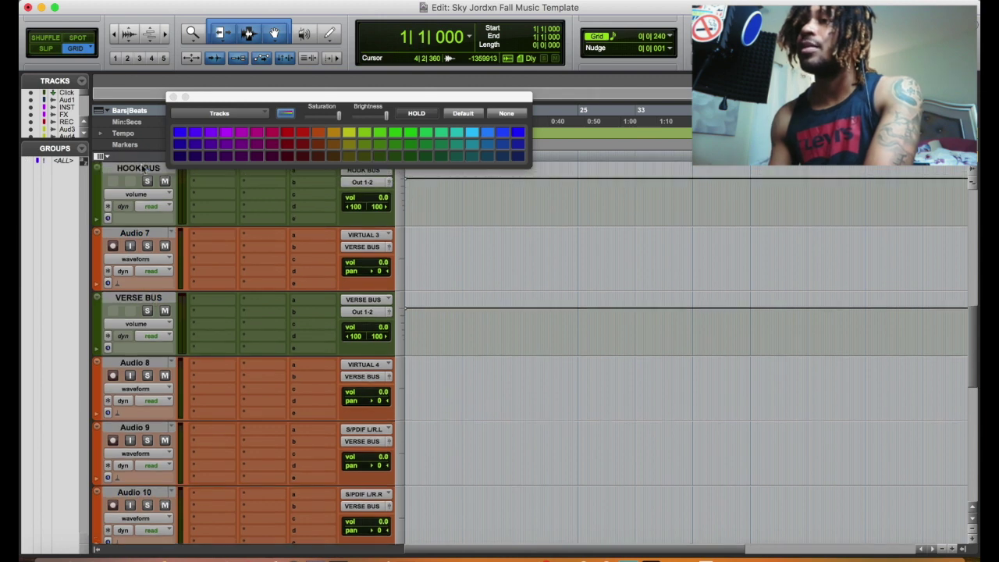
drag(144, 169, 163, 297)
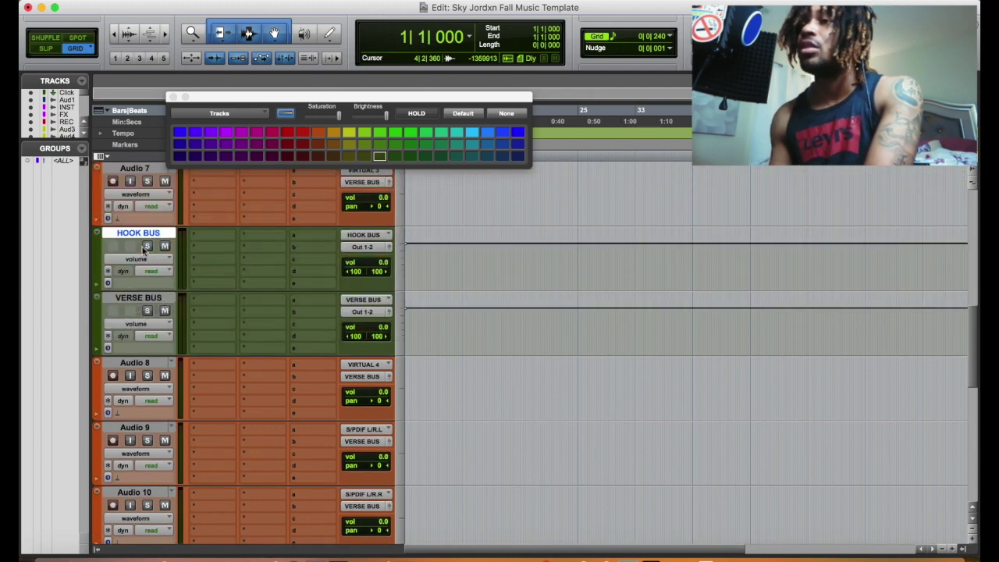
shift+click(152, 298)
Move HOOK BUS and VERSE BUS below Aux 6 and colour them purple
drag(144, 236, 222, 400)
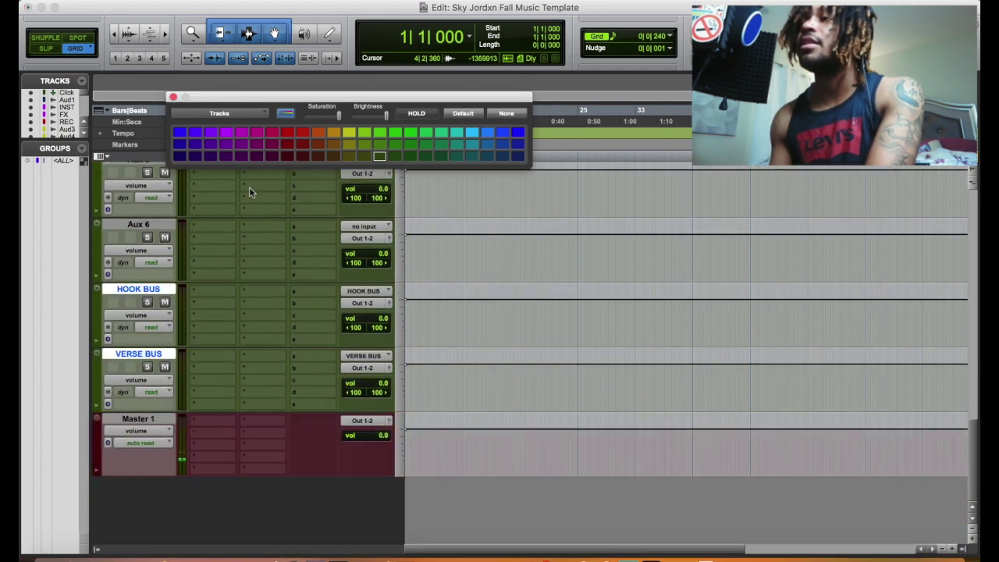
click(225, 143)
scroll(260, 240, up, 10)
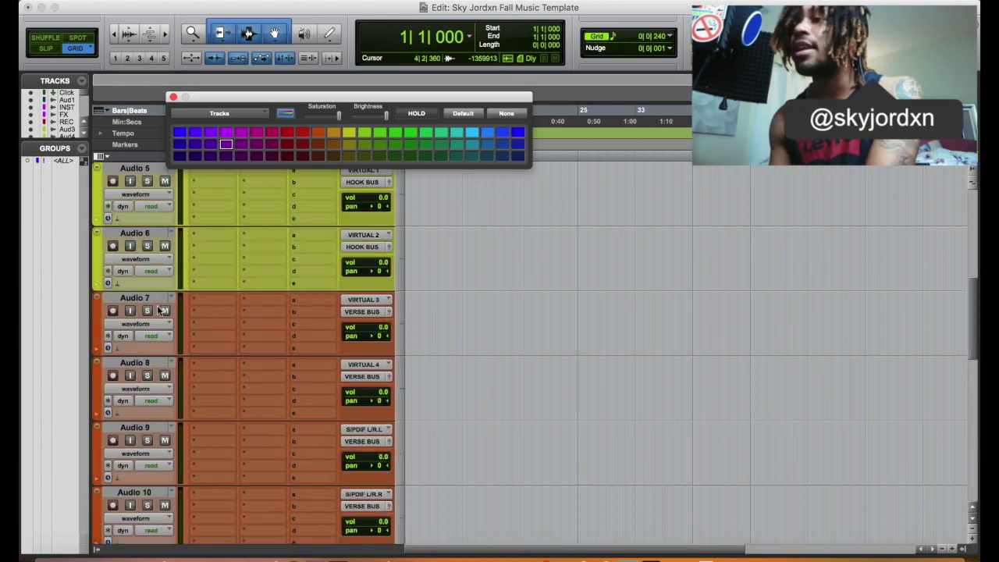
scroll(159, 311, up, 5)
scroll(156, 316, down, 4)
scroll(156, 316, up, 4)
scroll(147, 315, down, 1)
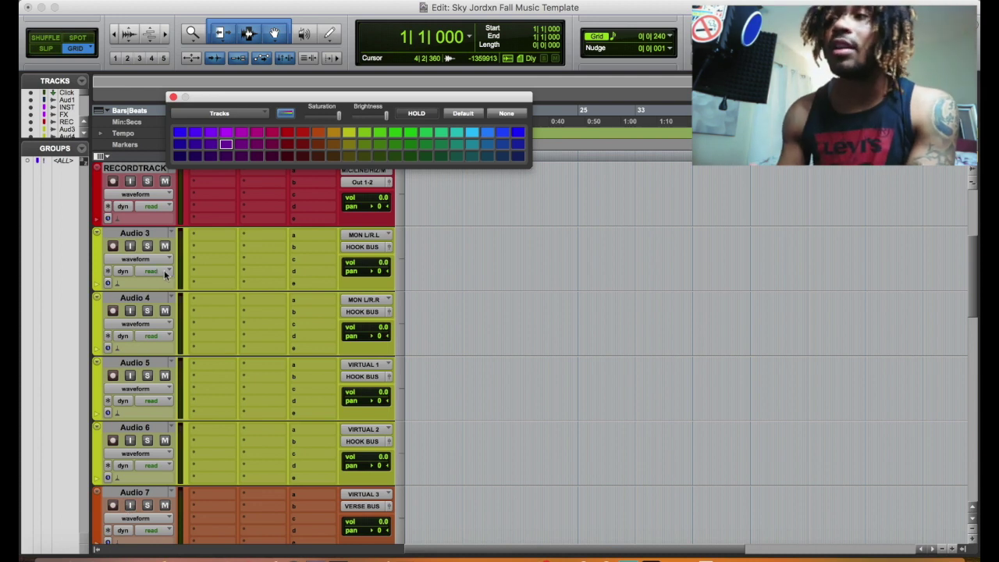
scroll(196, 305, down, 6)
scroll(203, 312, up, 10)
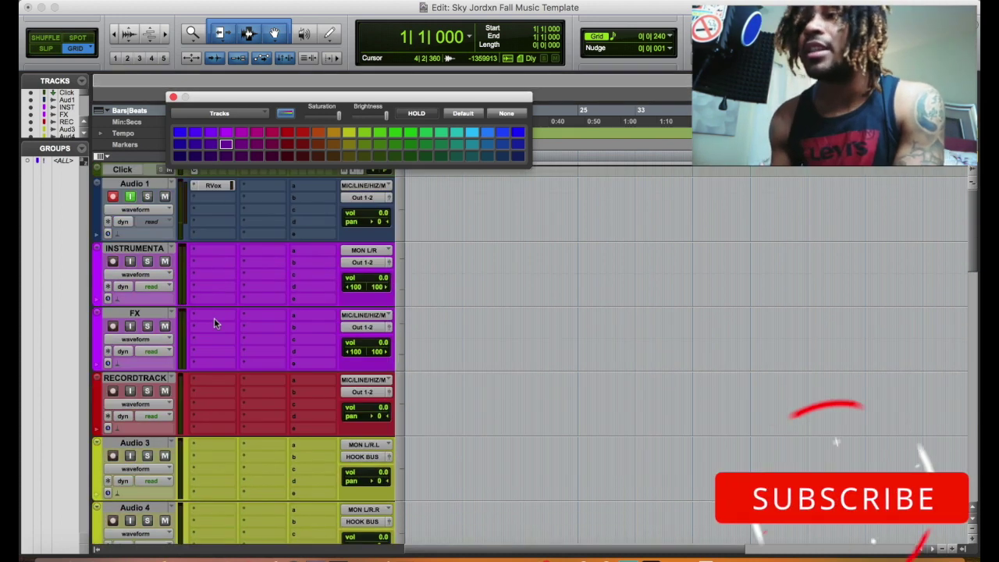
scroll(219, 335, down, 2)
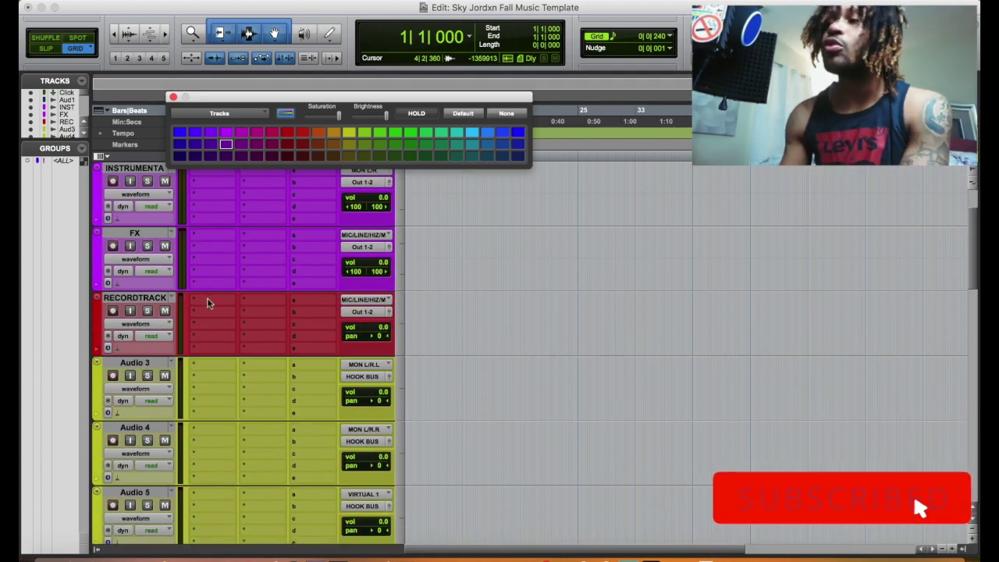
Check RECORDTRACK's input choices without changing them
click(384, 303)
mouse_move(394, 293)
click(459, 290)
scroll(258, 367, down, 1)
scroll(258, 367, up, 2)
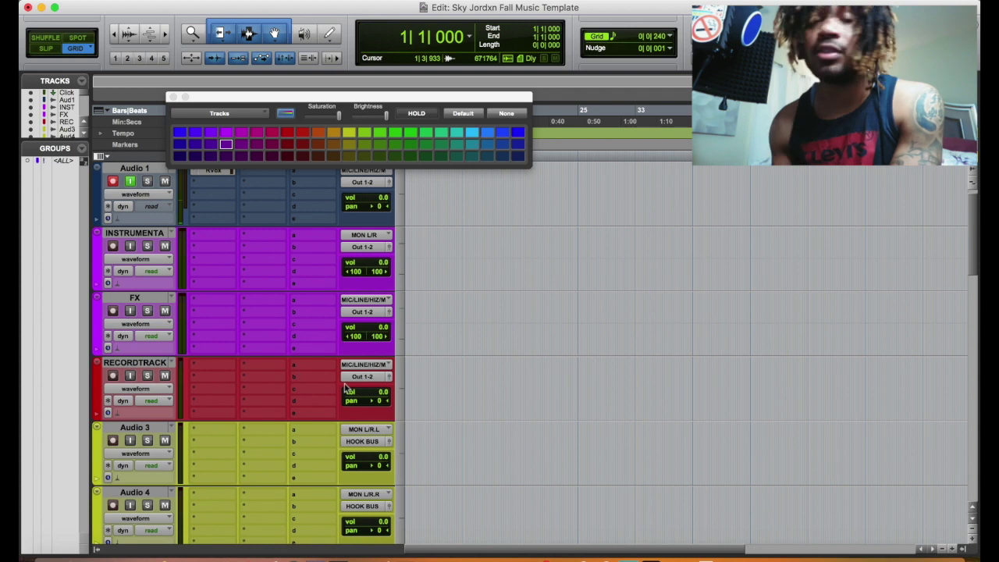
scroll(348, 389, down, 4)
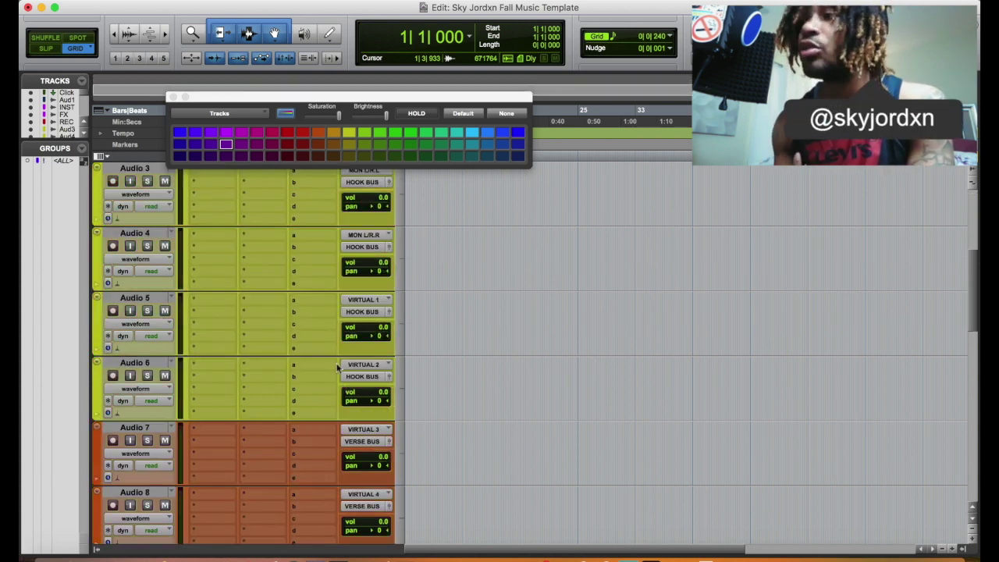
scroll(336, 367, down, 4)
scroll(311, 370, down, 8)
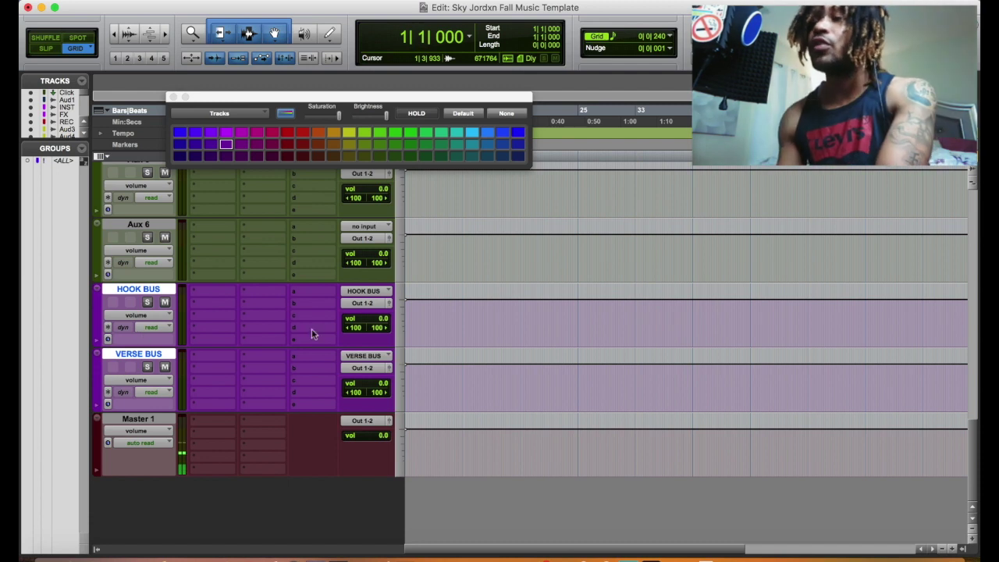
Route HOOK BUS to a new ALL VOCAL BUS aux and place it below VERSE BUS
click(370, 304)
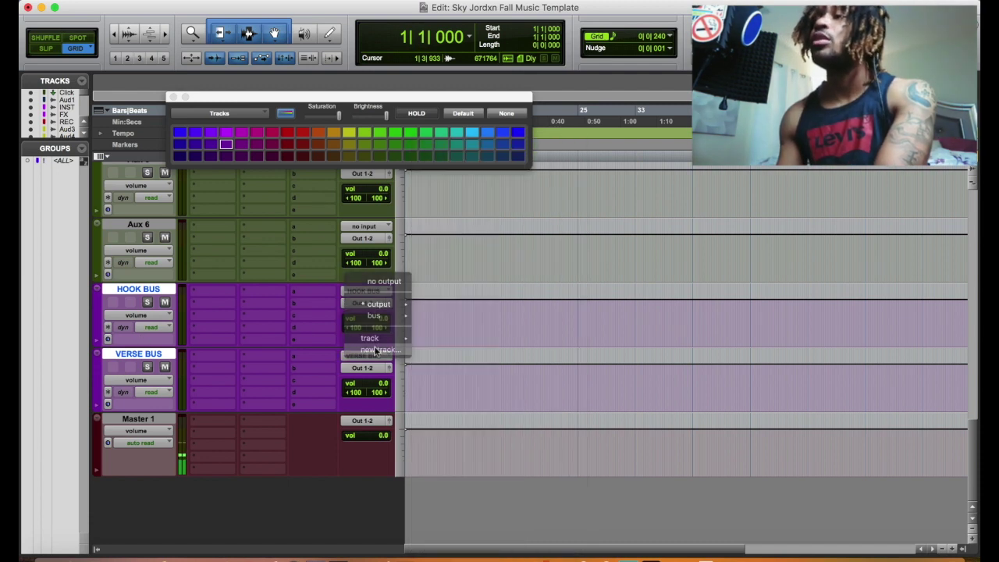
click(379, 350)
text(ALL VOCAL)
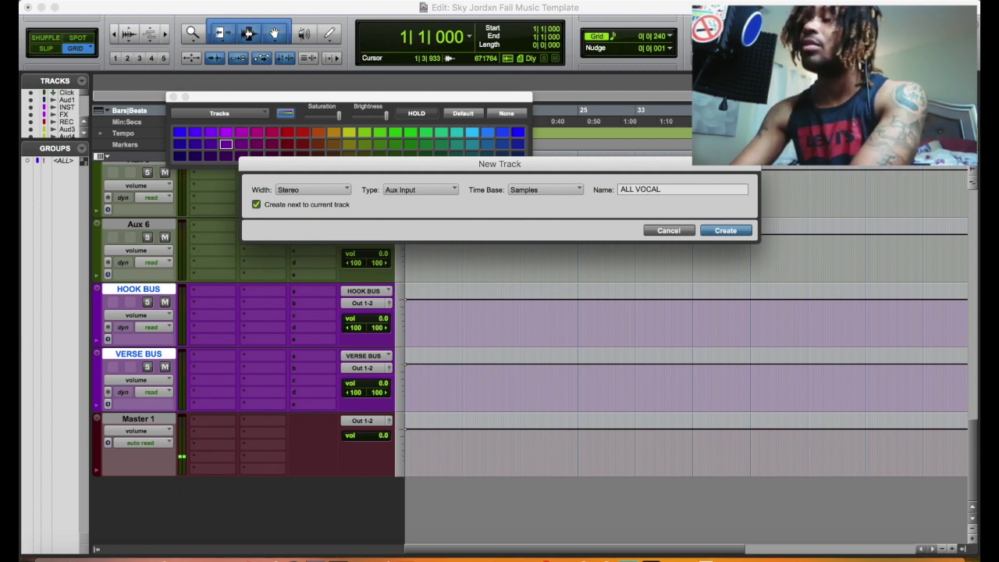
text(BUS)
key(Return)
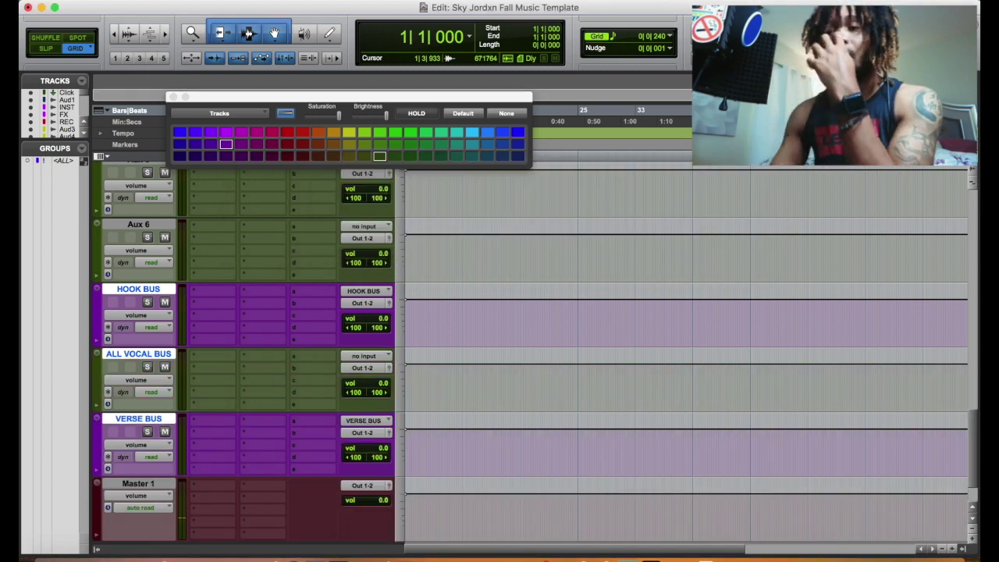
click(160, 353)
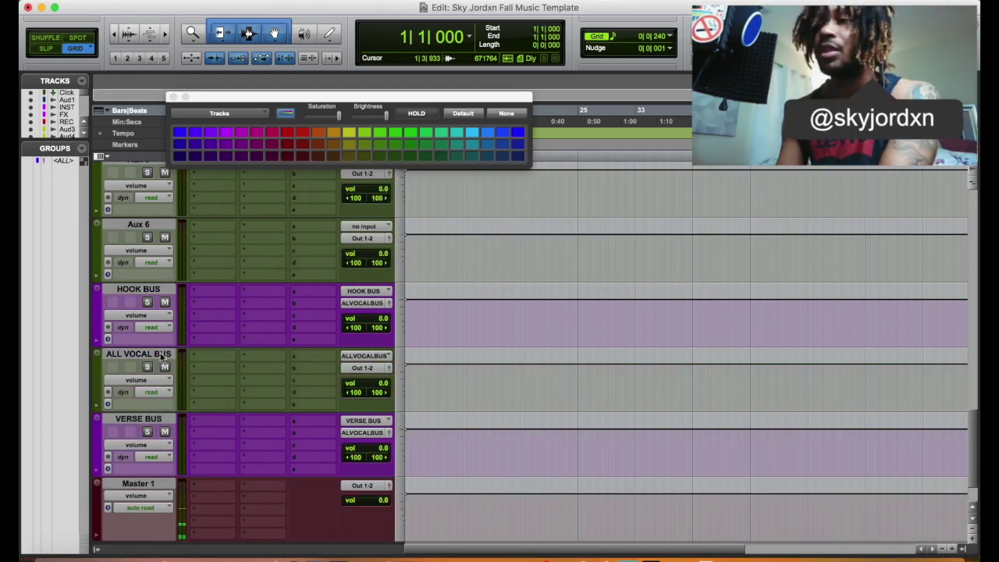
drag(160, 353, 179, 469)
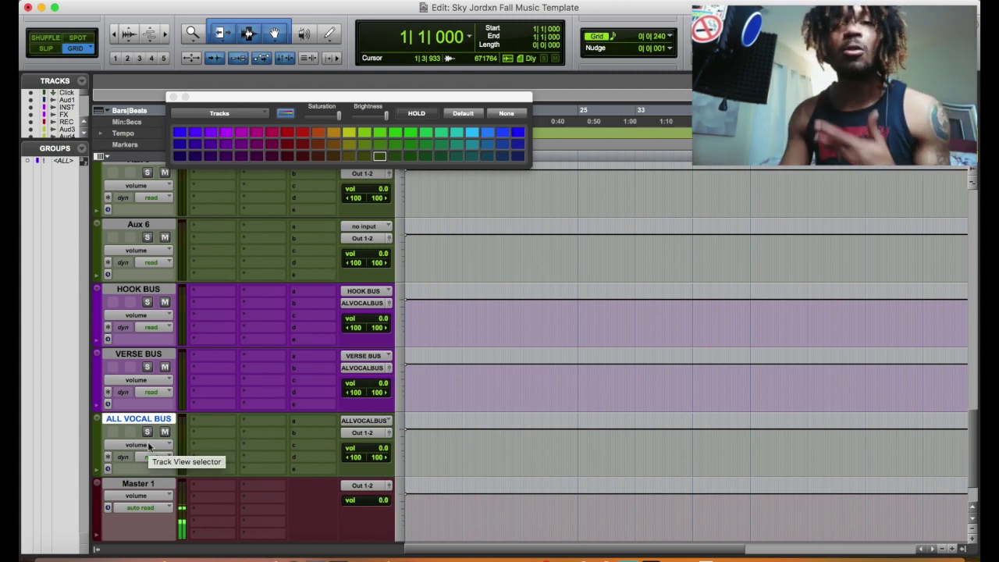
scroll(263, 404, up, 15)
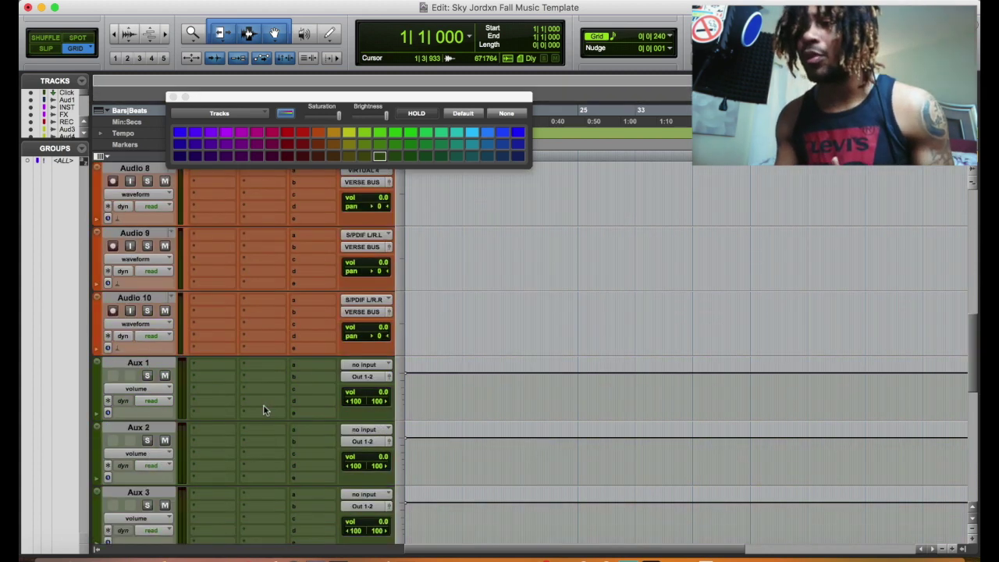
click(156, 234)
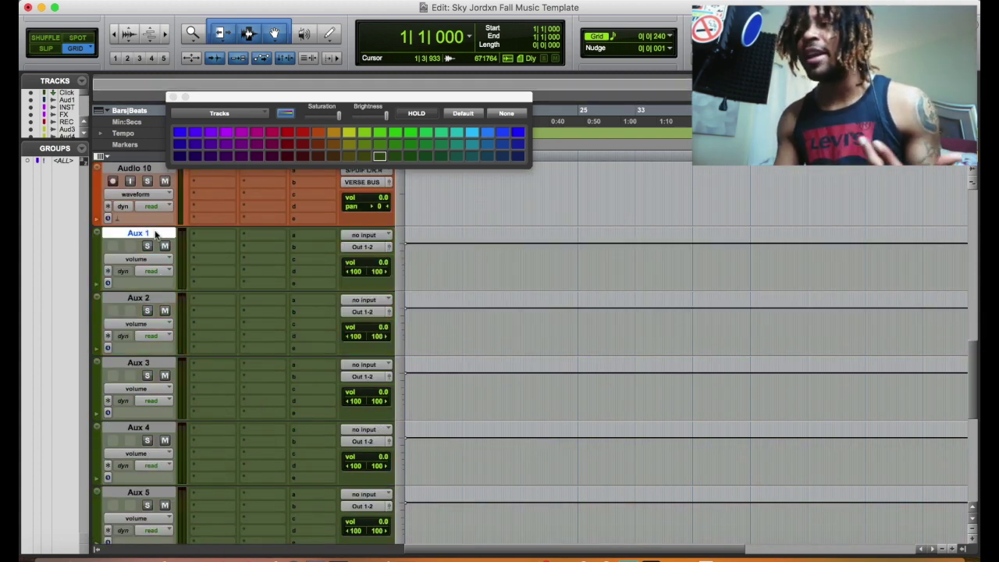
Rename the first four aux returns to REVERB A, REVERB B, REVERB C and DELAY
scroll(159, 238, down, 4)
scroll(160, 241, up, 6)
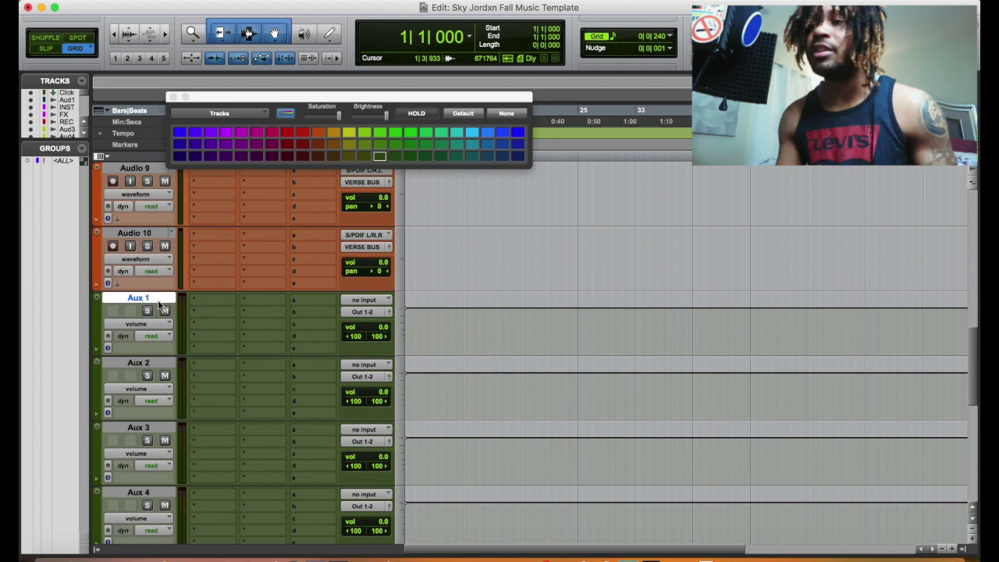
double_click(159, 302)
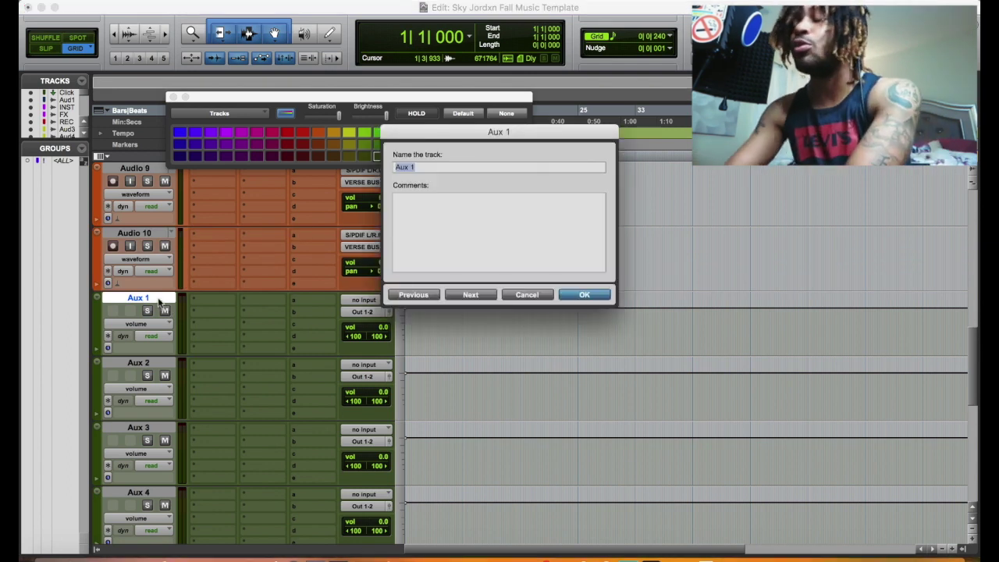
text(R)
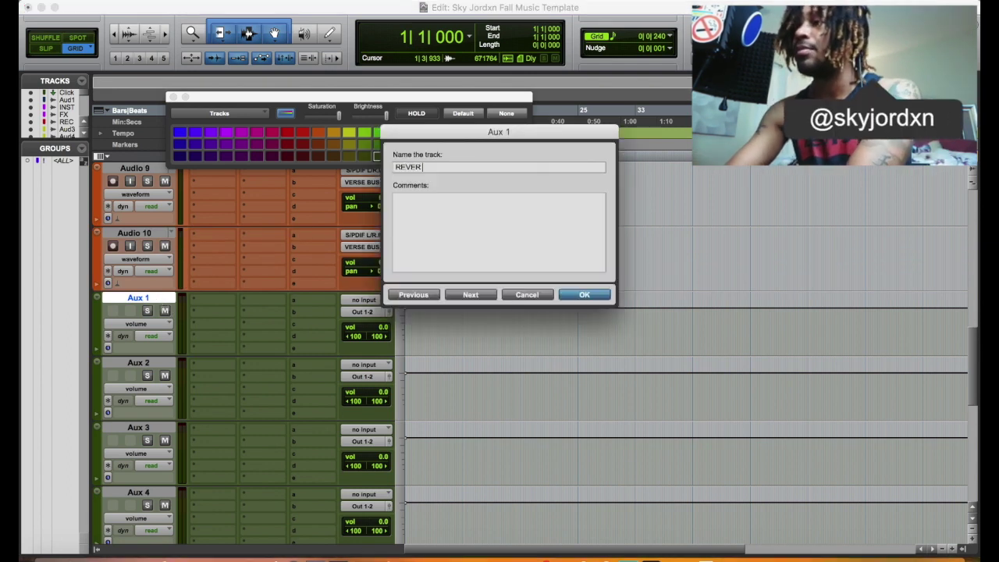
text(FVERB A)
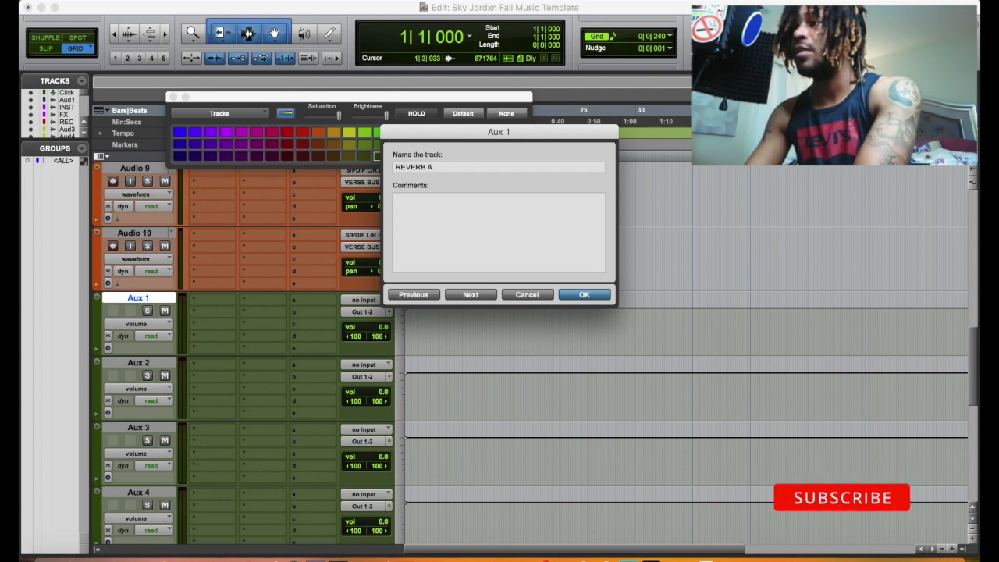
key(super+Right)
text(REVER)
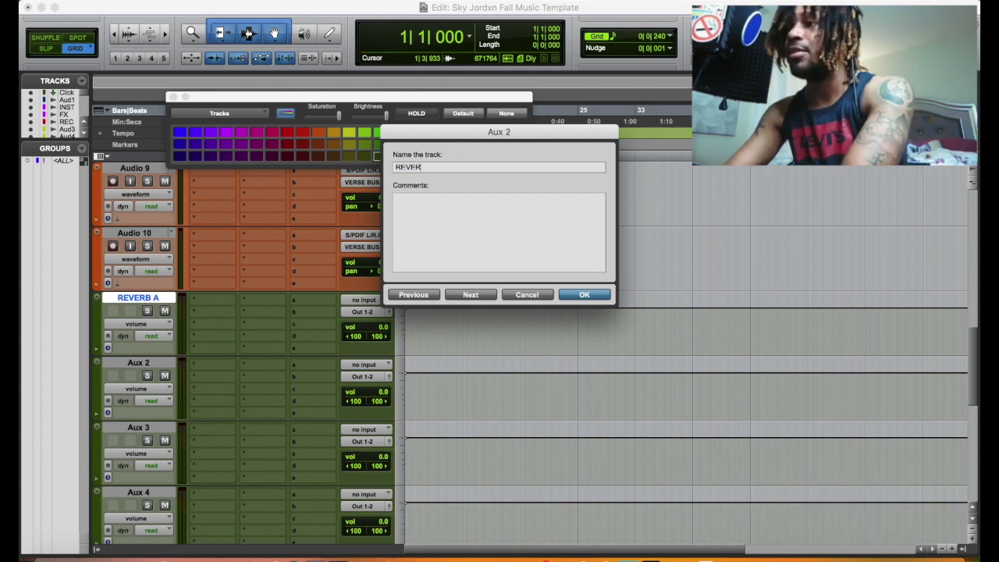
text(B B)
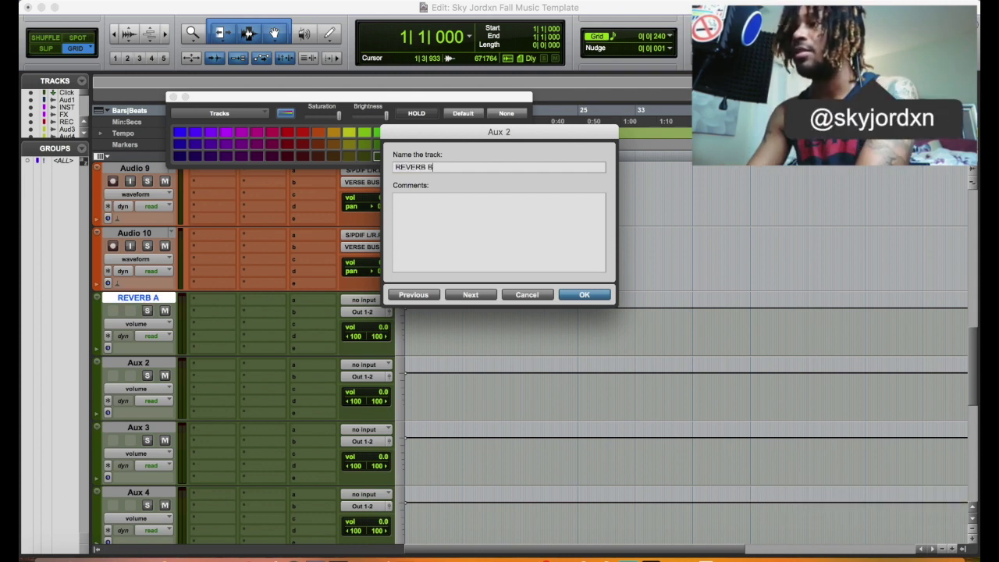
key(super+Right)
text(REVER)
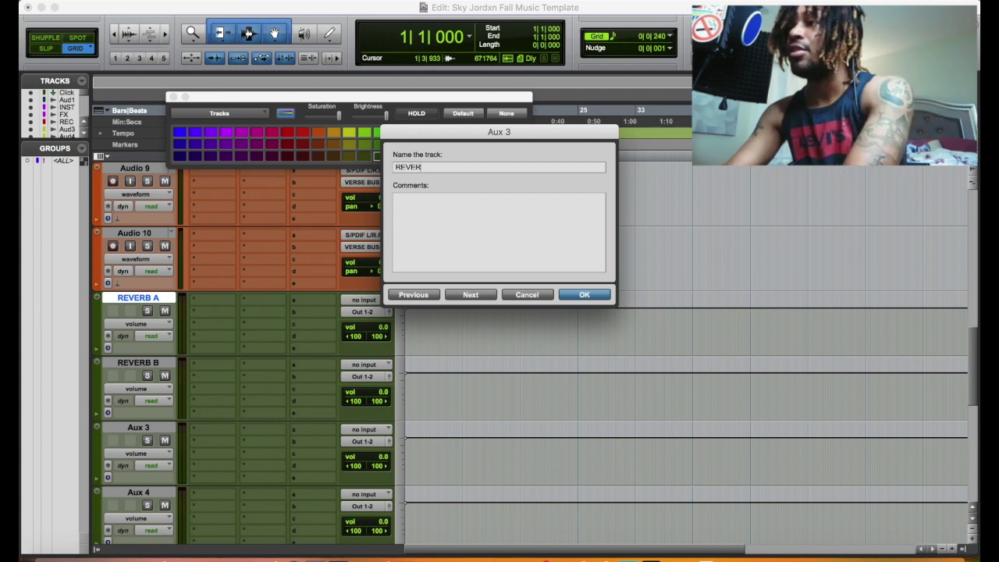
text(B C)
key(super+Right)
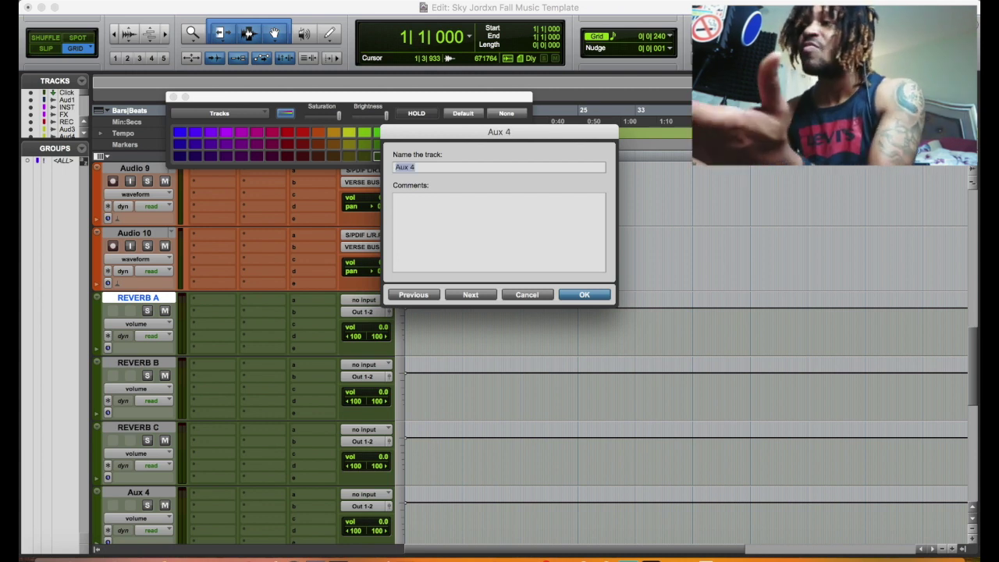
scroll(225, 341, down, 5)
scroll(225, 341, down, 1)
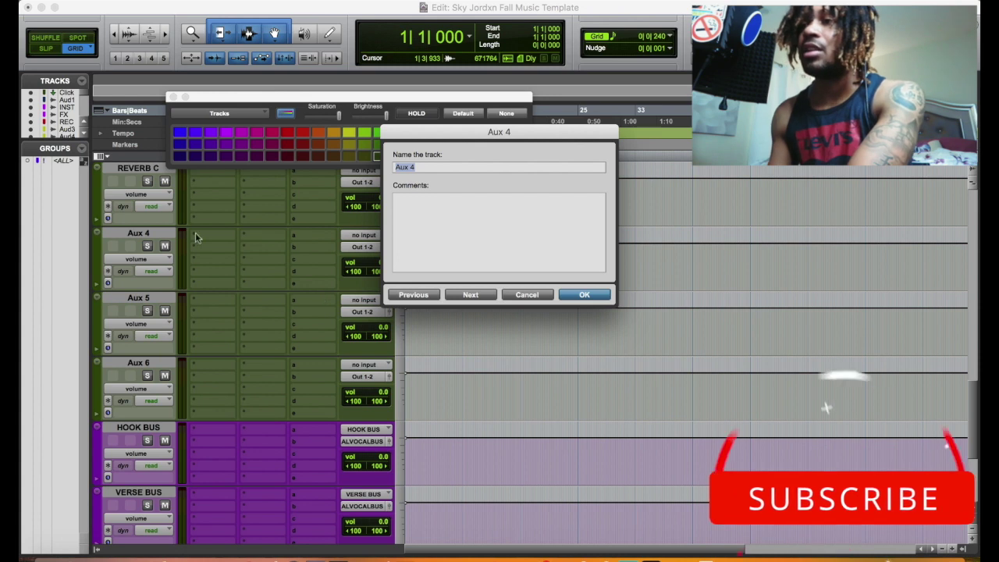
text(DFLAY)
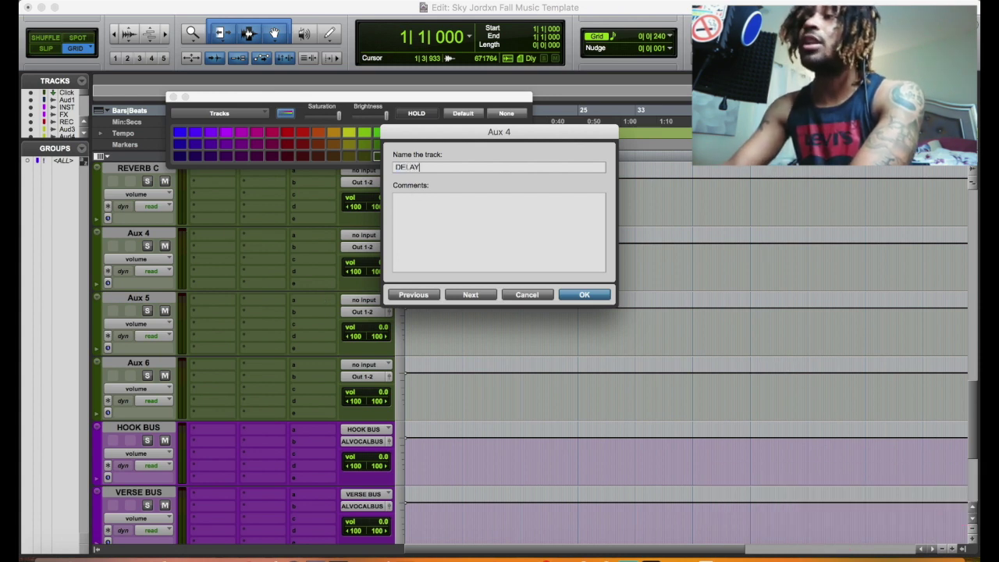
key(super+Right)
Rename Aux 5 to DISTORTION and Aux 6 to DOUBLER
text(DISTORTION)
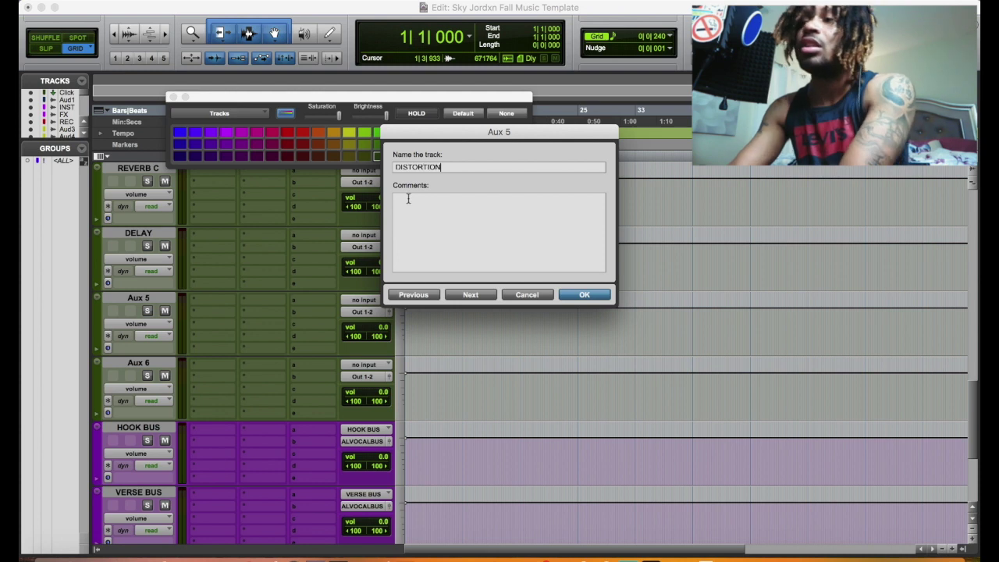
key(Return)
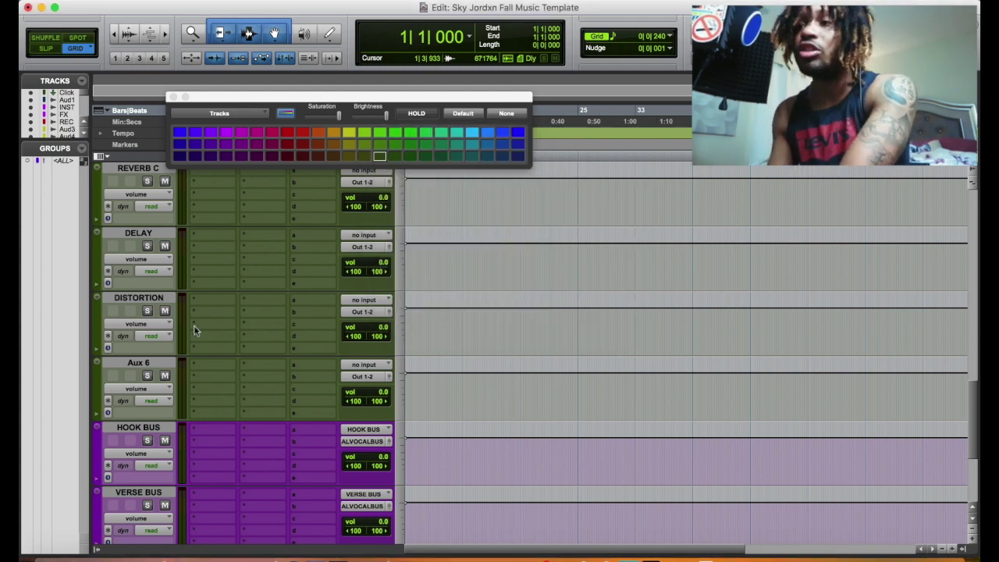
scroll(195, 343, up, 3)
scroll(160, 468, down, 1)
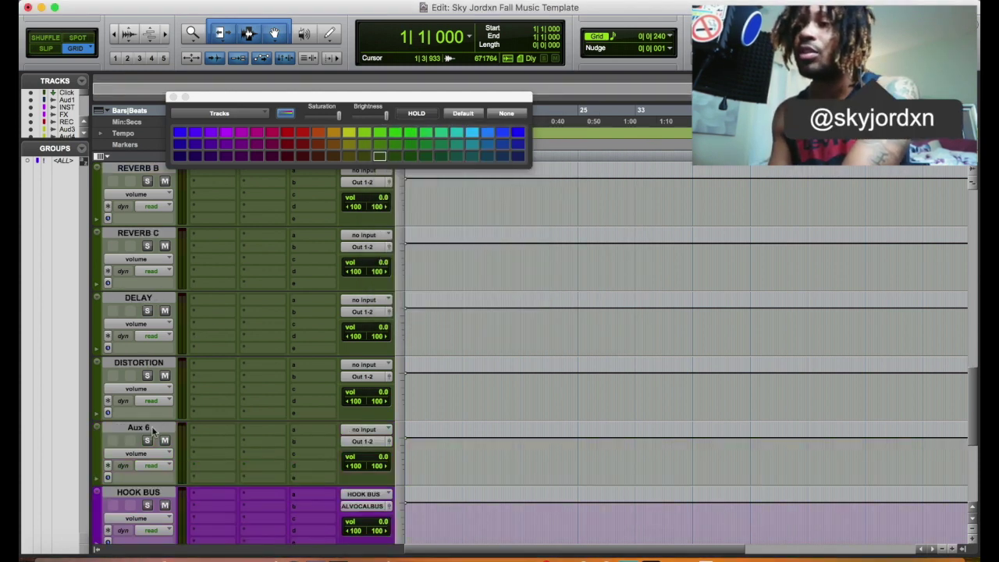
double_click(138, 428)
text(DOUBLER)
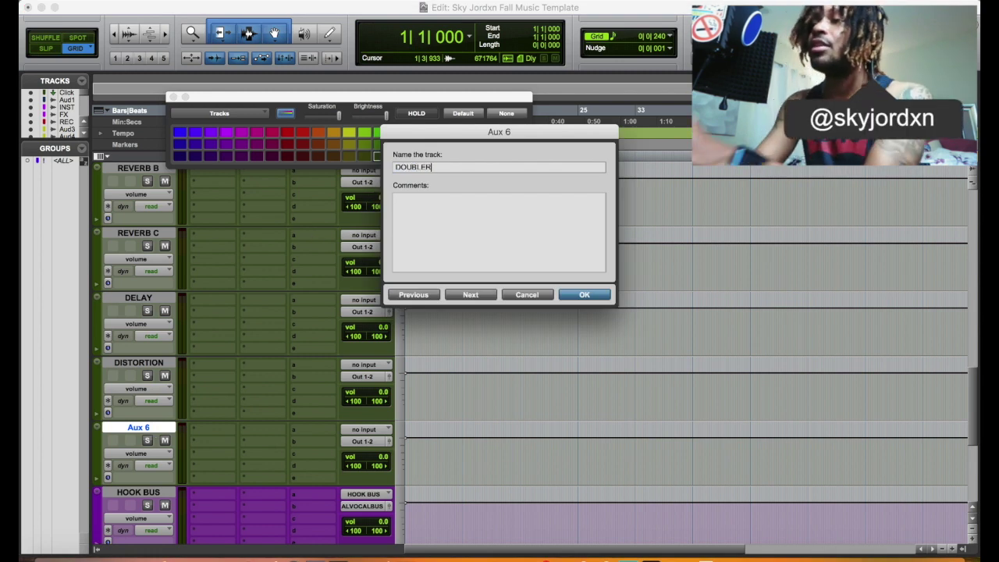
key(Return)
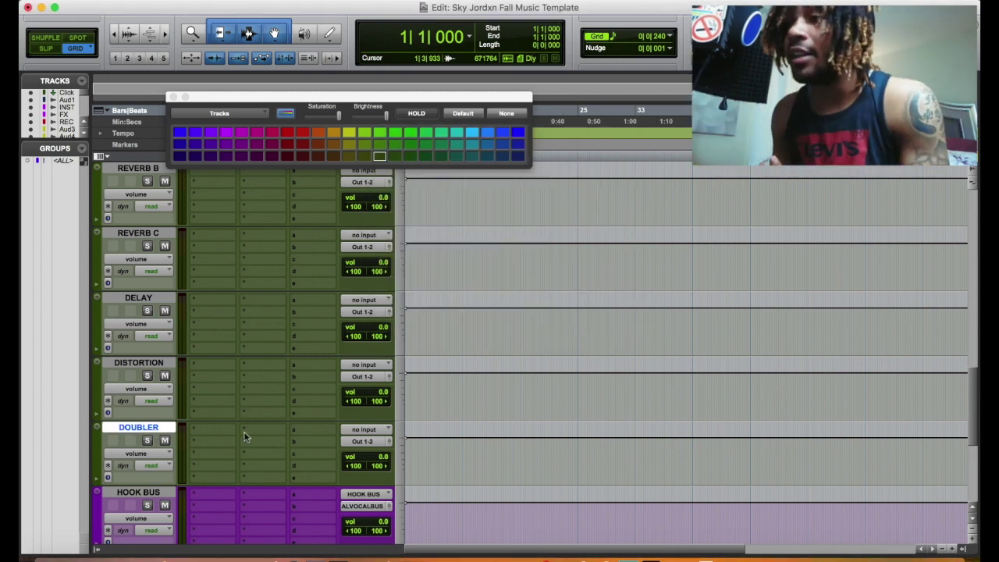
scroll(193, 404, up, 3)
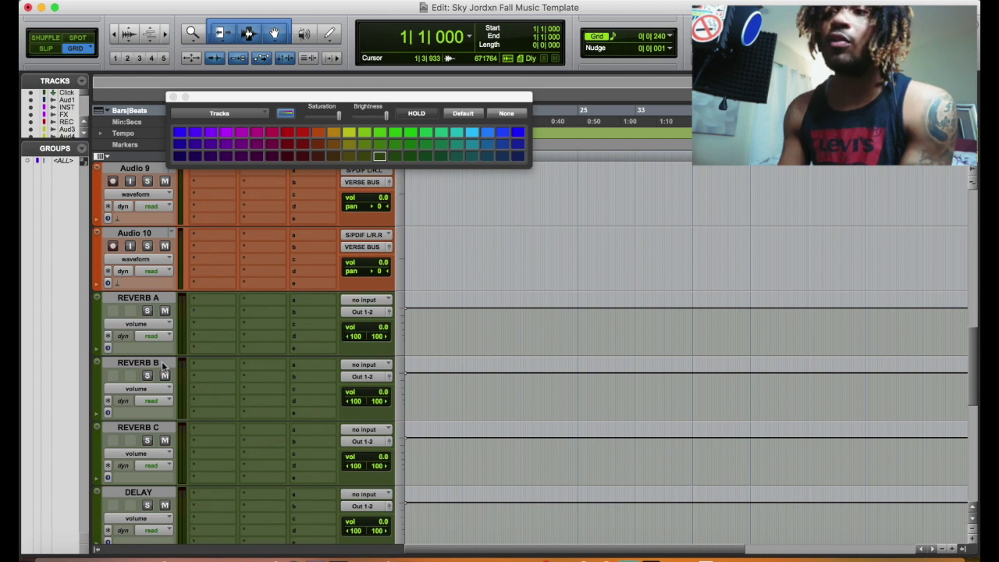
scroll(311, 300, up, 4)
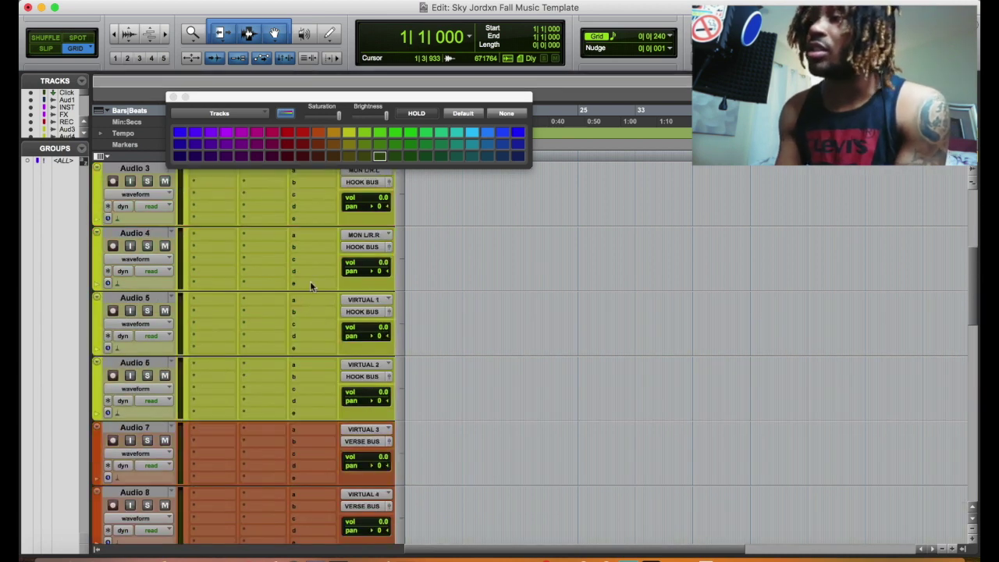
scroll(310, 281, down, 10)
scroll(306, 263, up, 3)
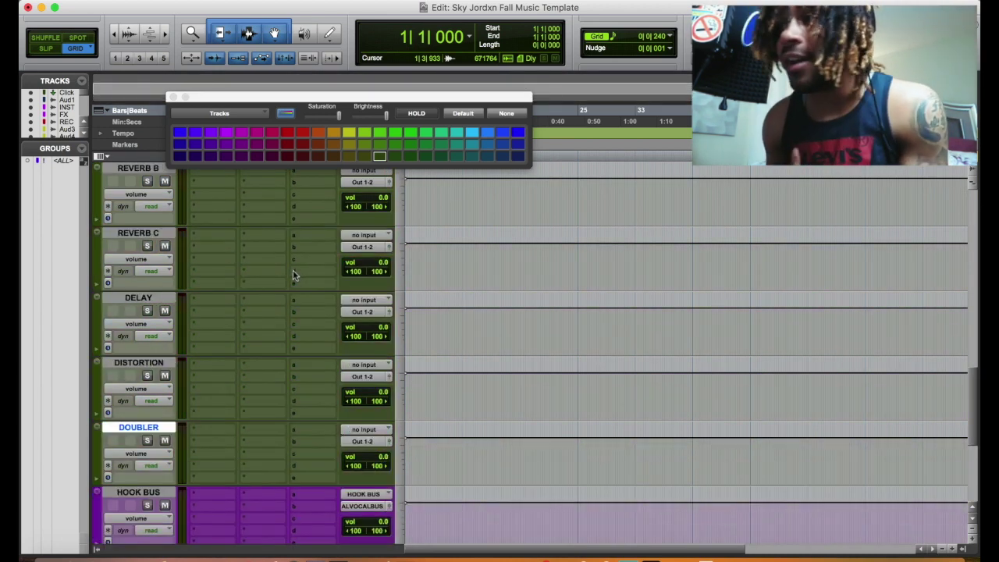
scroll(156, 329, up, 5)
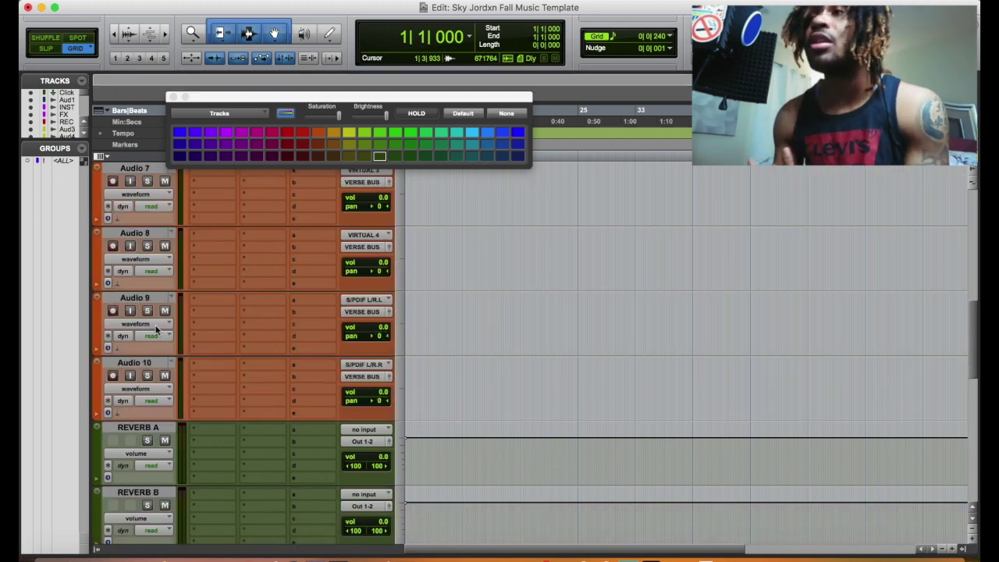
scroll(159, 334, down, 2)
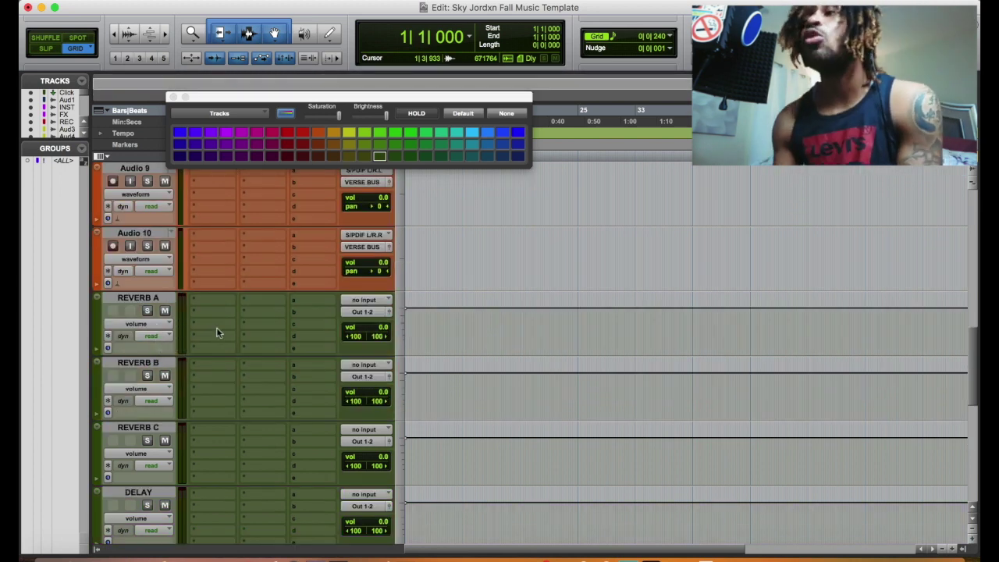
scroll(216, 327, up, 9)
scroll(216, 328, up, 2)
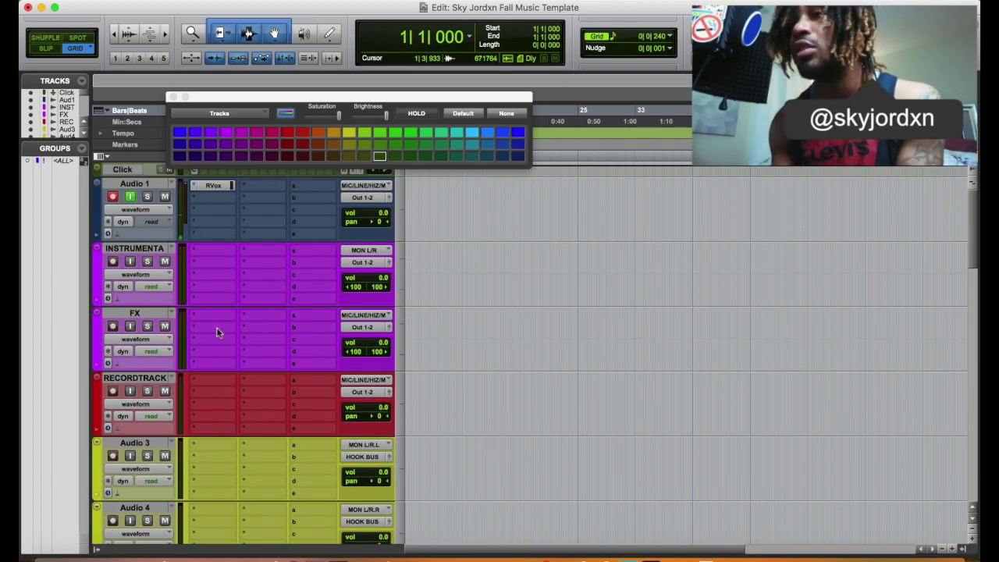
scroll(211, 306, down, 7)
scroll(211, 306, down, 5)
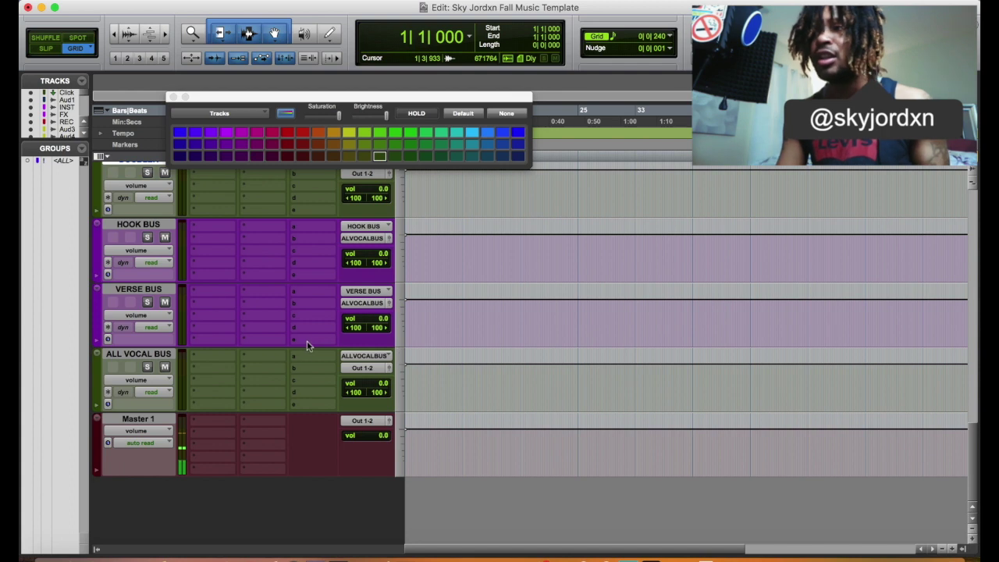
scroll(307, 340, up, 10)
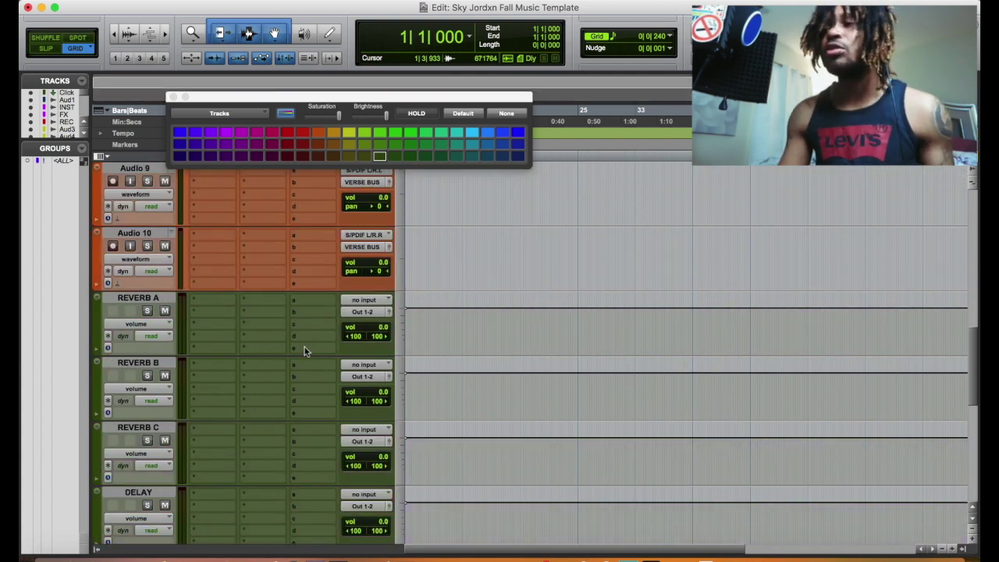
scroll(308, 355, up, 1)
scroll(310, 349, up, 5)
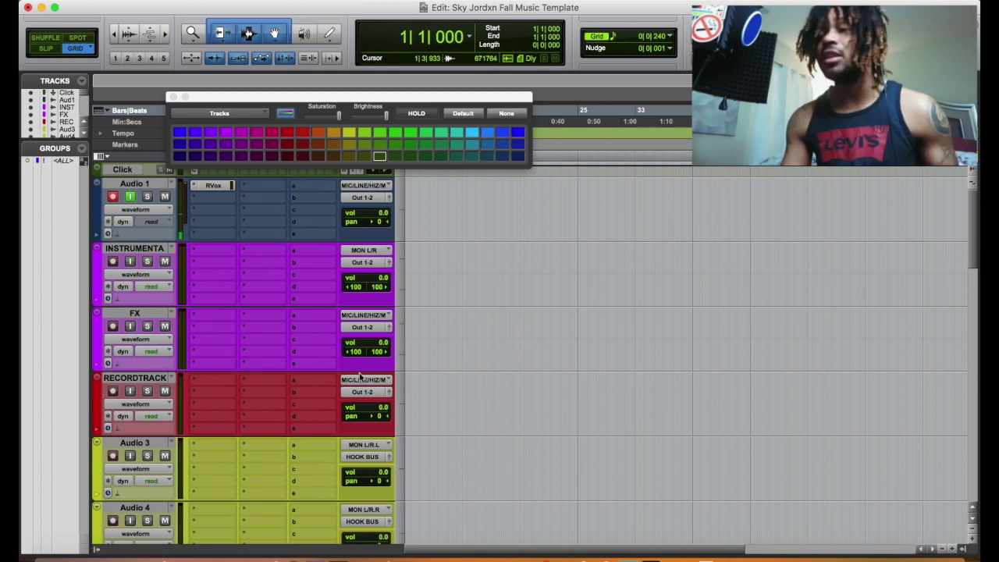
scroll(360, 373, down, 1)
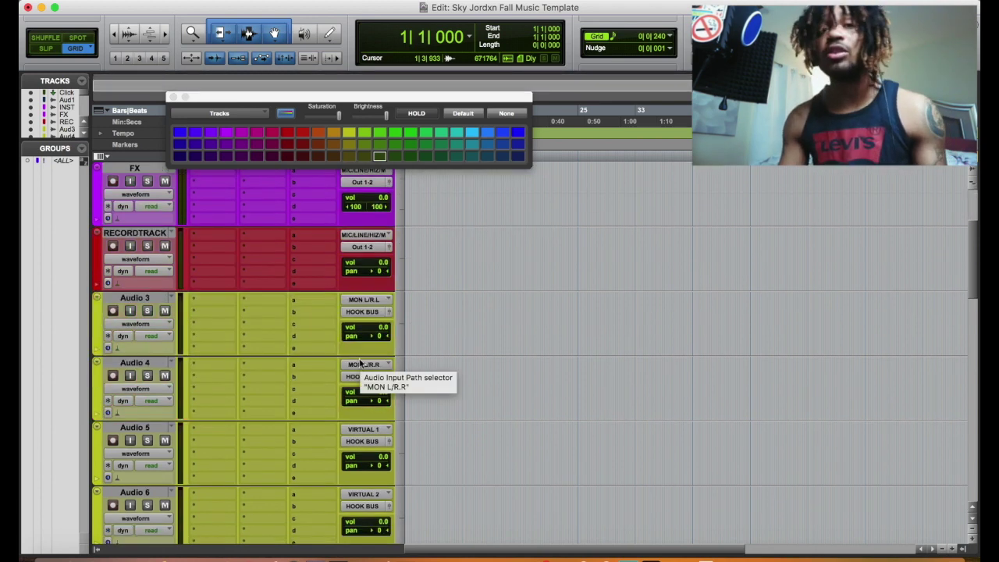
scroll(355, 367, down, 2)
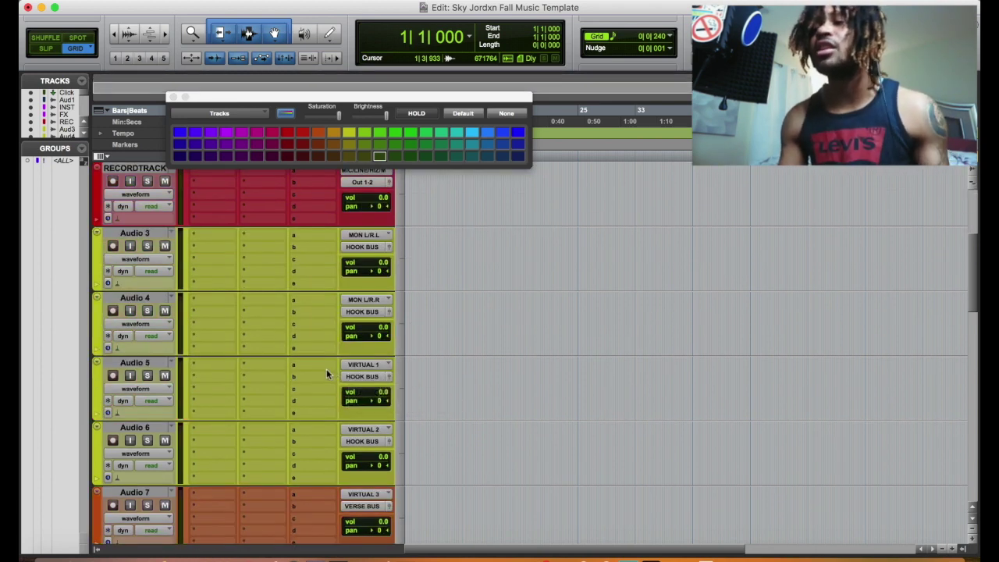
scroll(327, 372, down, 6)
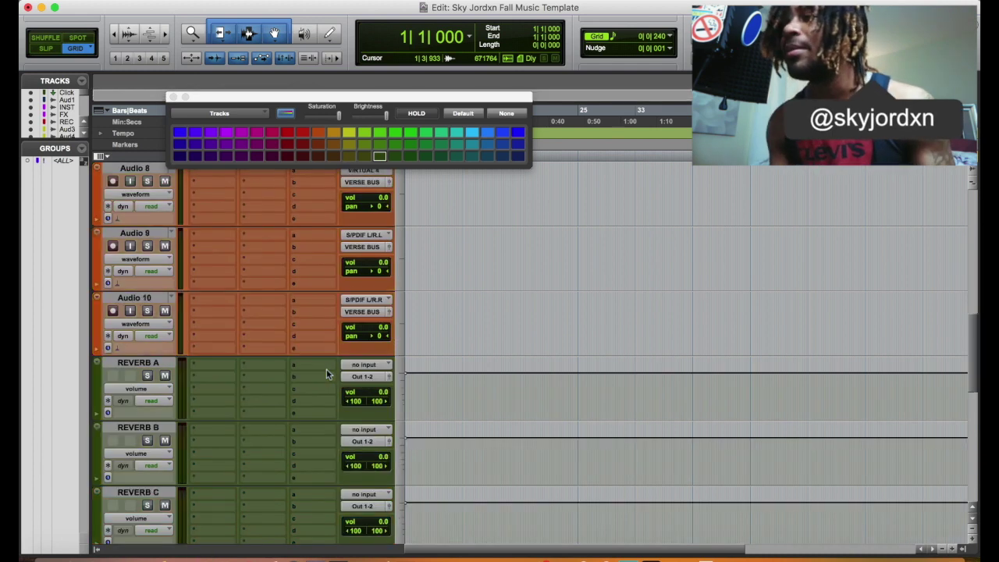
scroll(327, 369, down, 9)
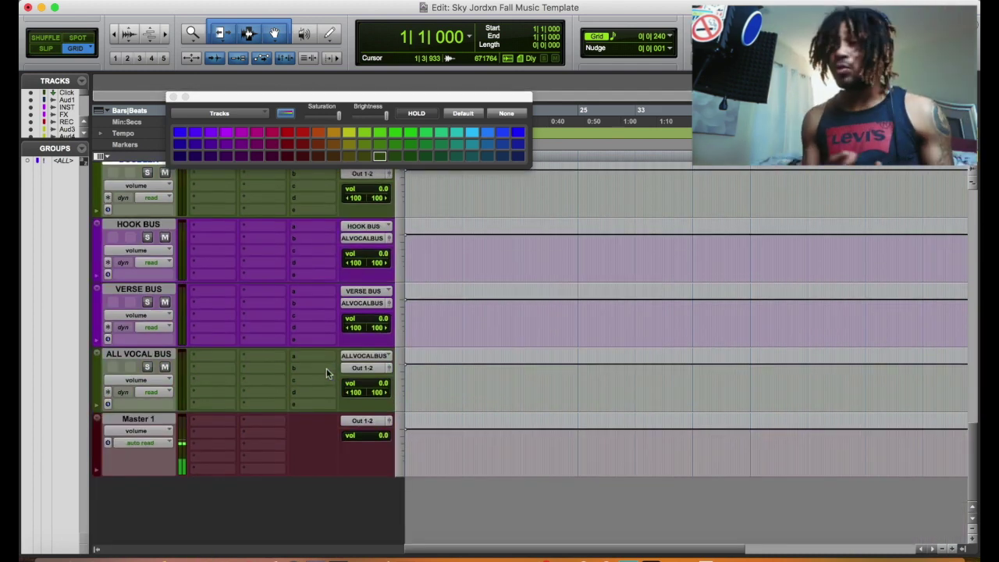
scroll(326, 368, up, 5)
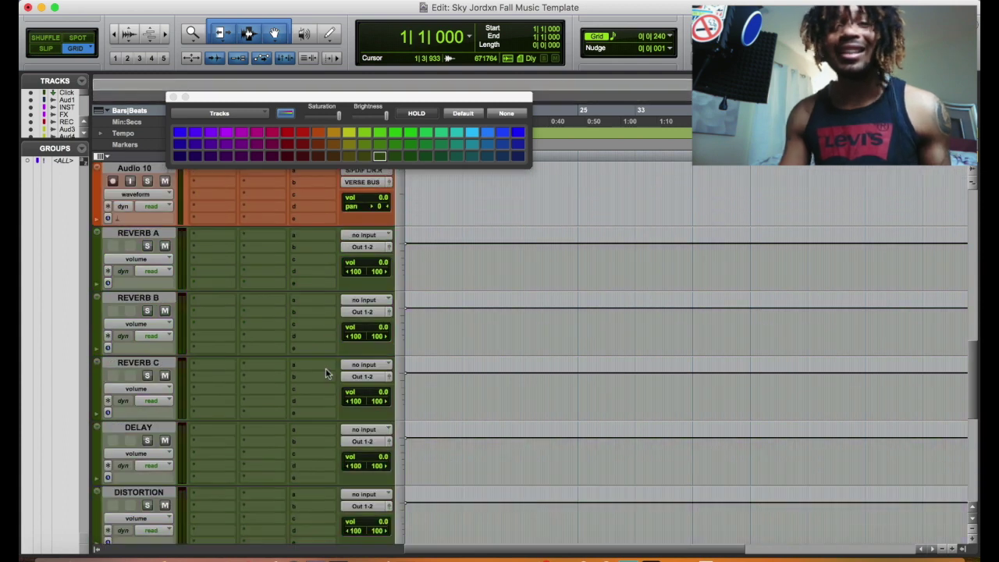
scroll(325, 368, up, 10)
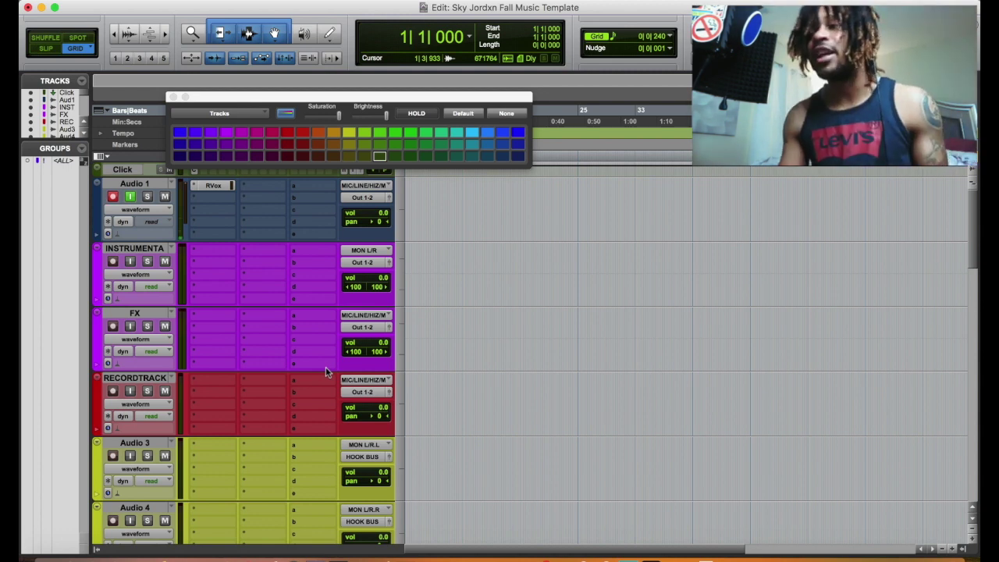
scroll(325, 372, down, 5)
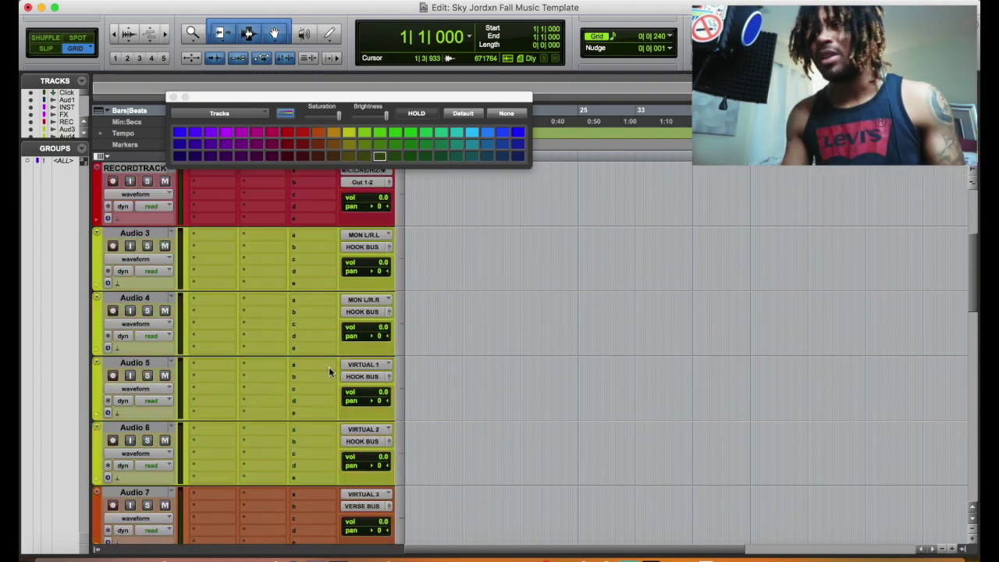
scroll(328, 372, down, 1)
scroll(329, 372, up, 2)
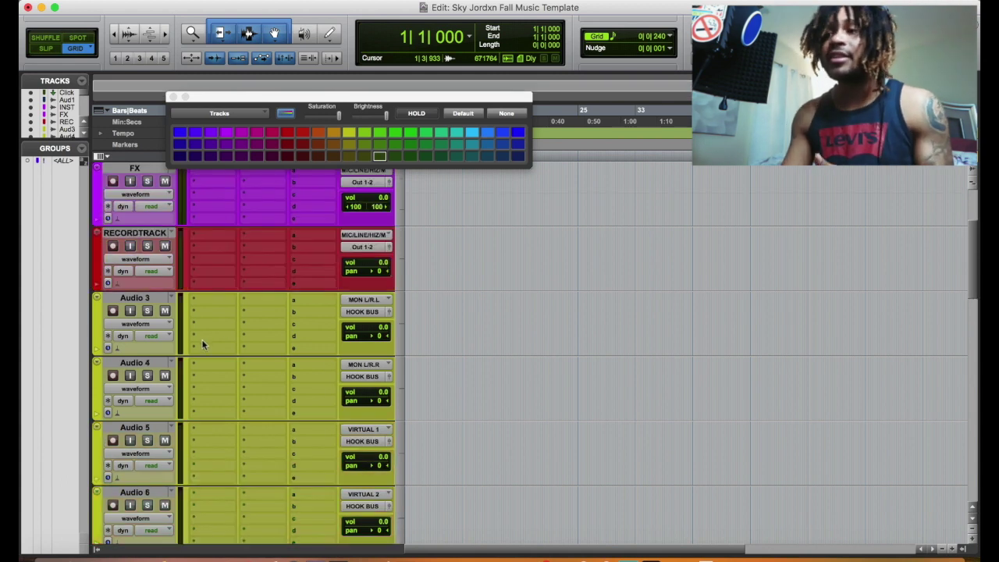
scroll(203, 343, down, 4)
scroll(205, 341, up, 3)
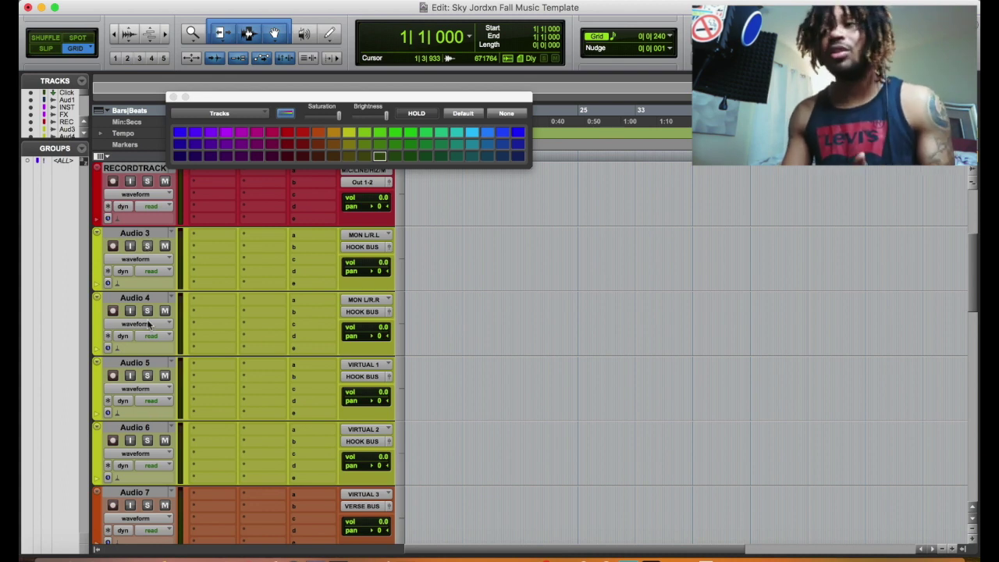
scroll(149, 312, down, 3)
scroll(148, 271, up, 3)
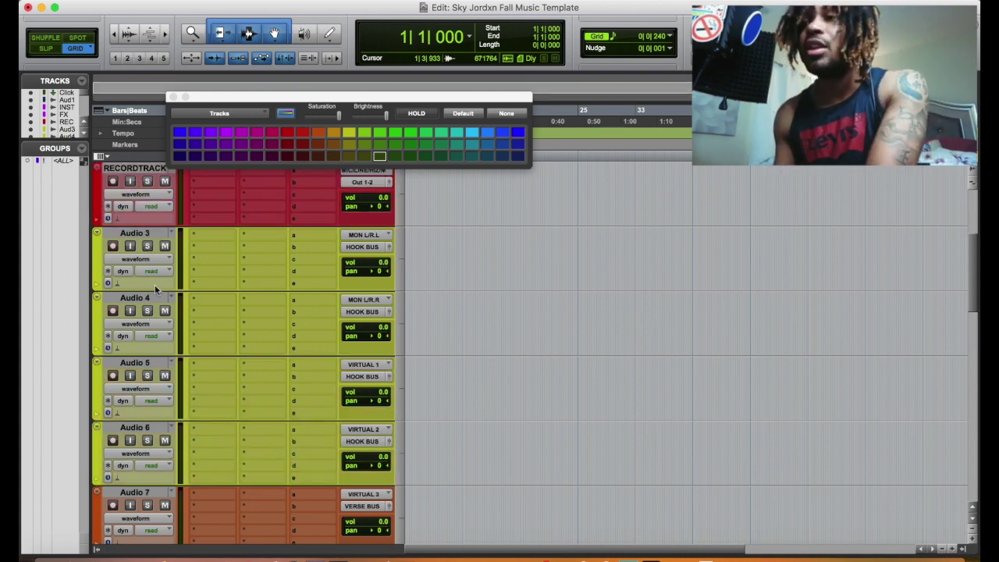
scroll(154, 455, down, 1)
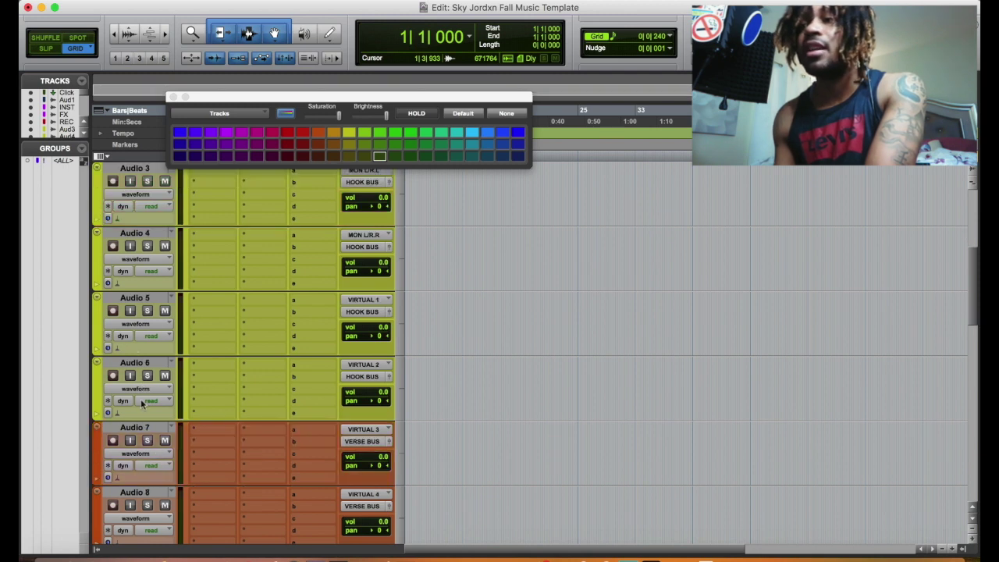
scroll(146, 298, up, 1)
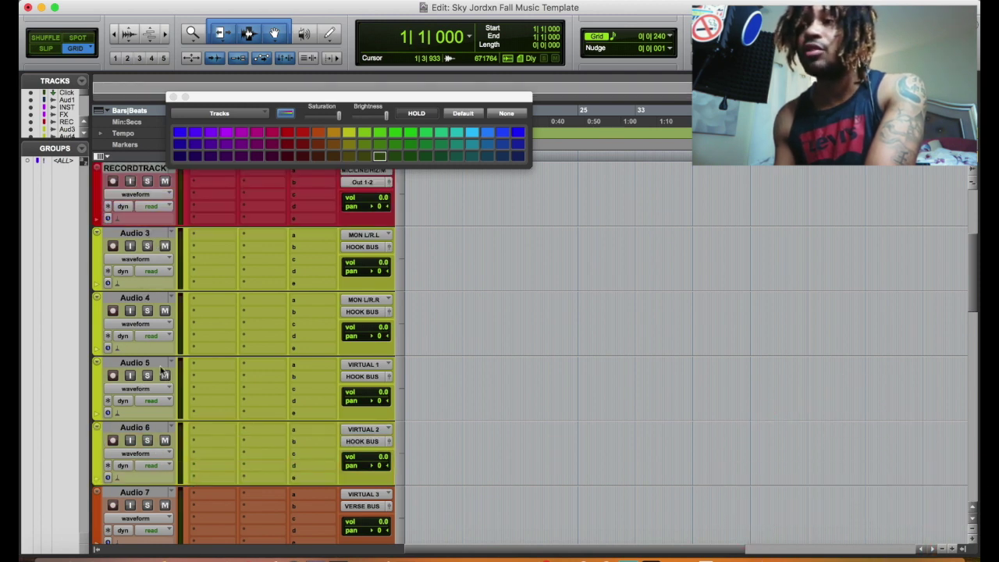
scroll(145, 367, down, 5)
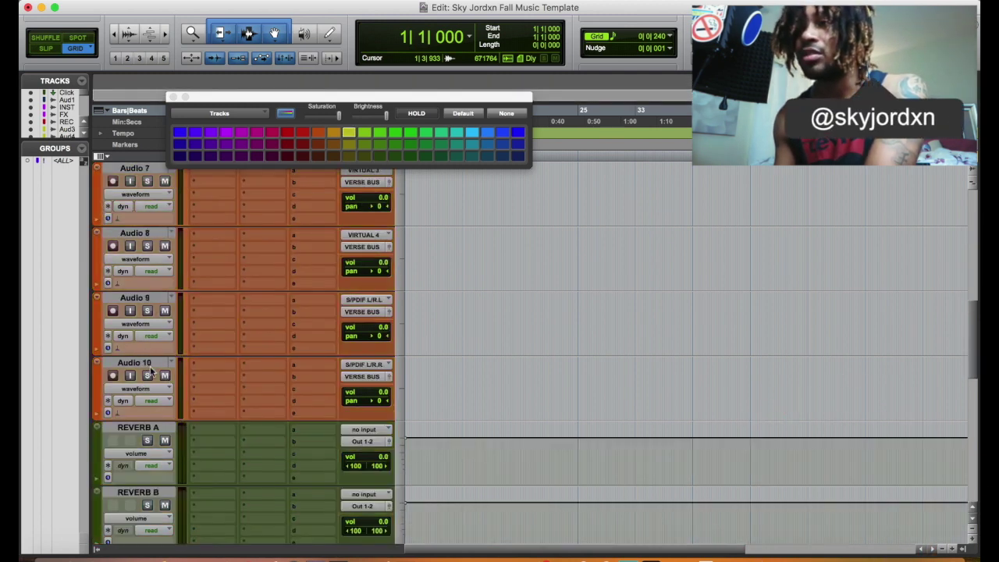
shift+click(142, 363)
Deactivate the Audio 7 to Audio 10 tracks and hide Audio 5
right_click(159, 362)
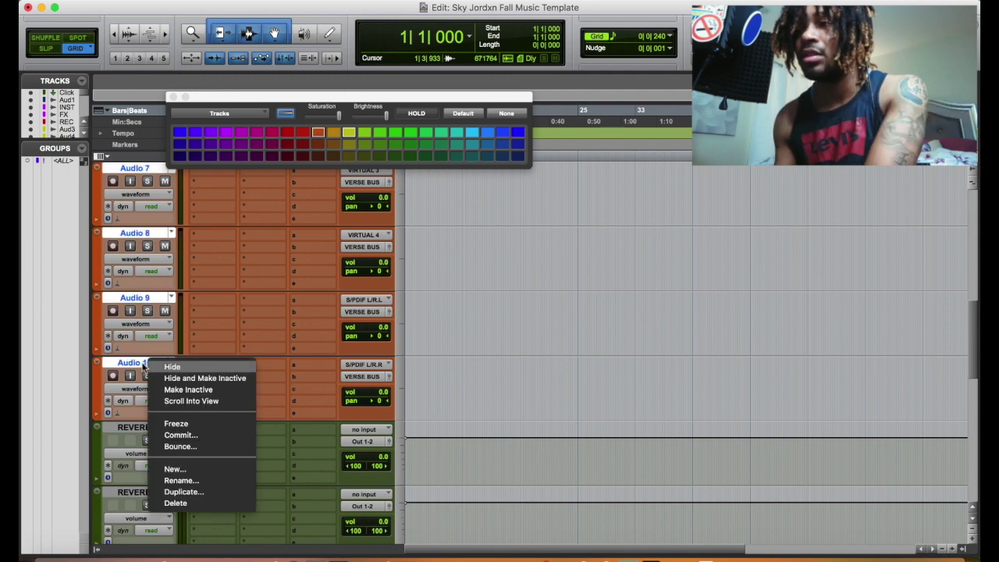
click(202, 390)
scroll(191, 376, up, 5)
scroll(189, 377, up, 3)
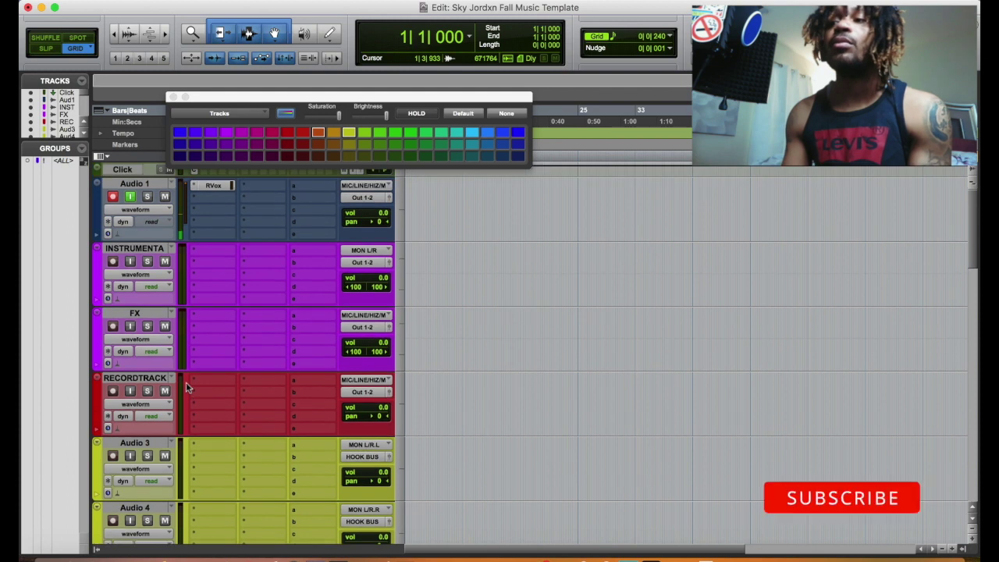
scroll(190, 377, down, 1)
right_click(156, 491)
click(186, 496)
scroll(258, 443, down, 5)
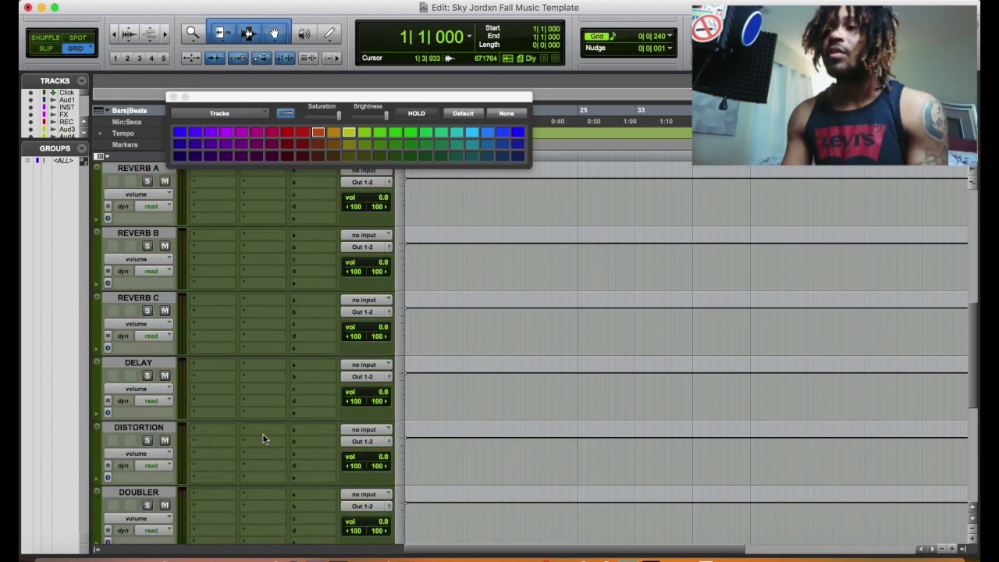
scroll(266, 436, up, 6)
scroll(265, 434, down, 6)
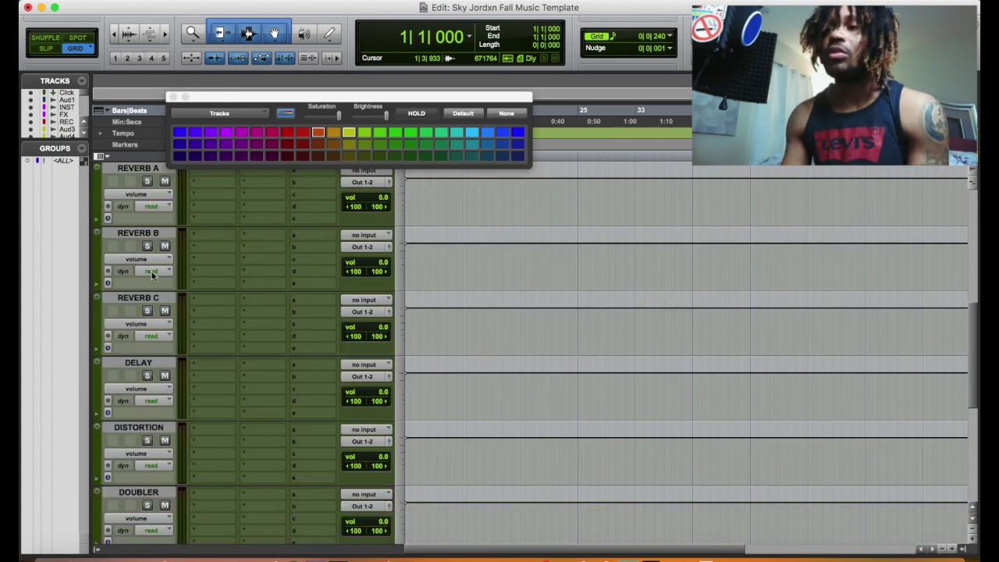
Enlarge the Tracks list, then show Aud5 through Aud10 and make them active
click(159, 298)
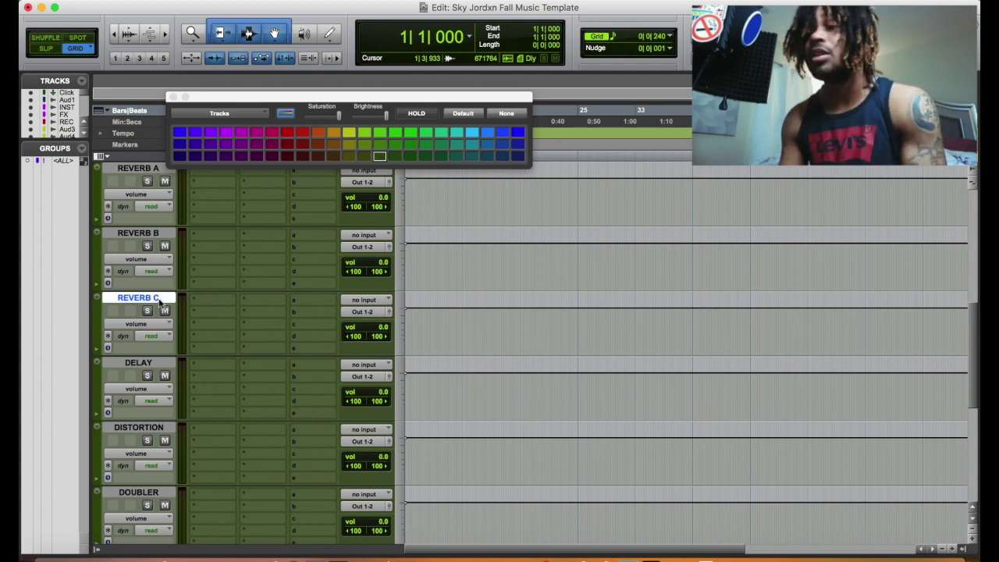
scroll(166, 306, up, 8)
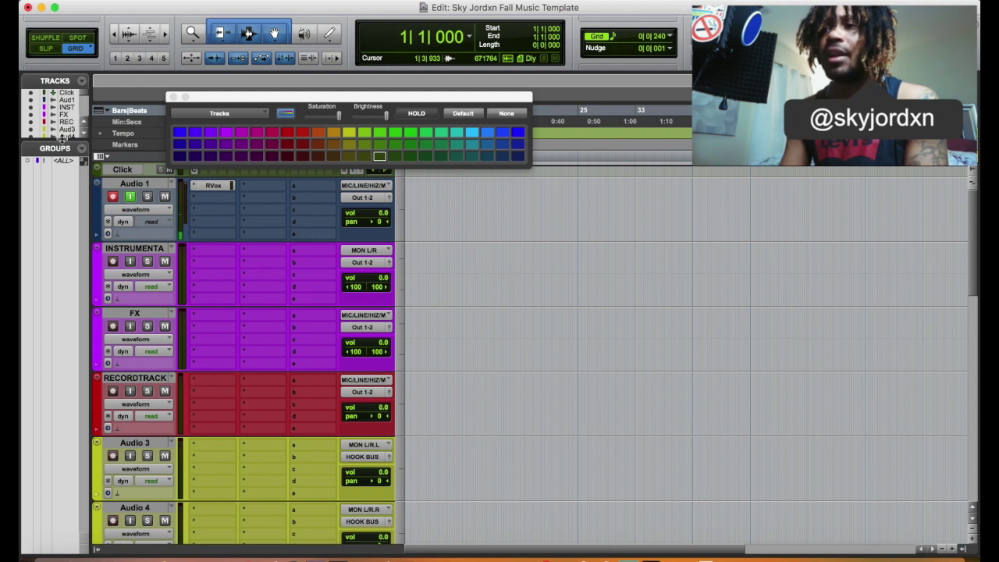
drag(62, 139, 62, 259)
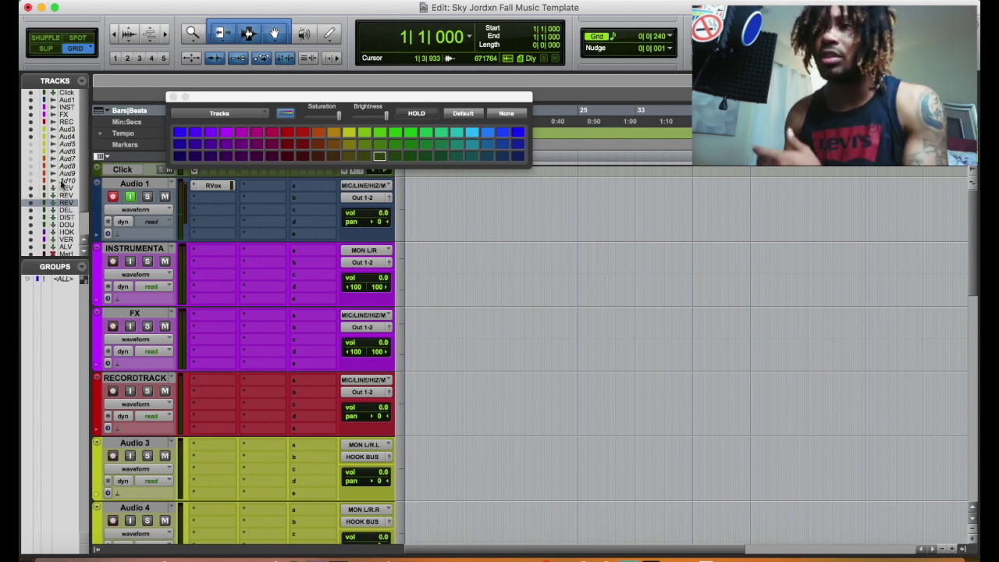
click(64, 144)
shift+click(67, 188)
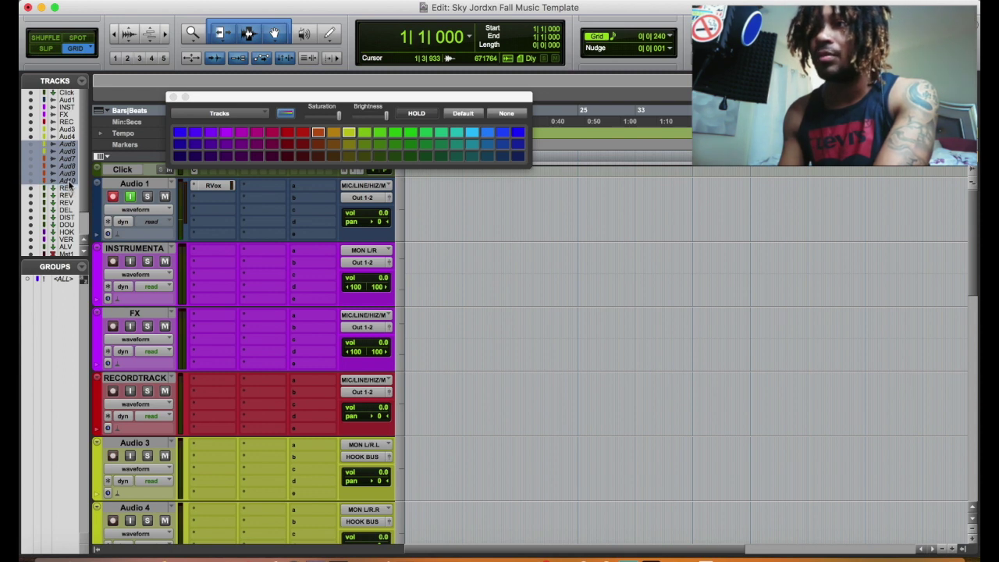
right_click(69, 183)
click(94, 200)
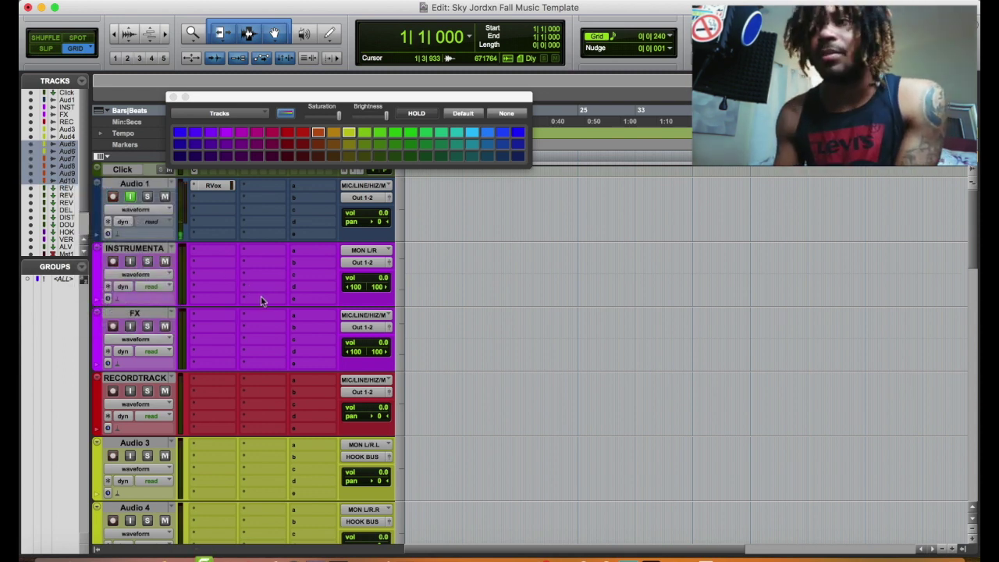
Review the session's tracks and close the track colour palette
scroll(259, 296, down, 5)
scroll(256, 299, up, 5)
scroll(257, 297, down, 10)
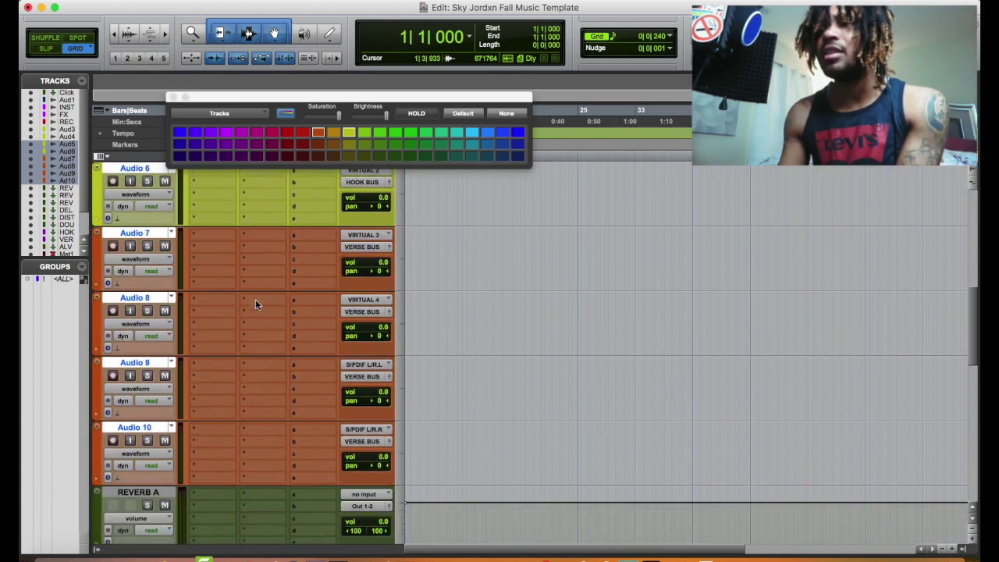
scroll(260, 286, up, 6)
scroll(262, 285, up, 5)
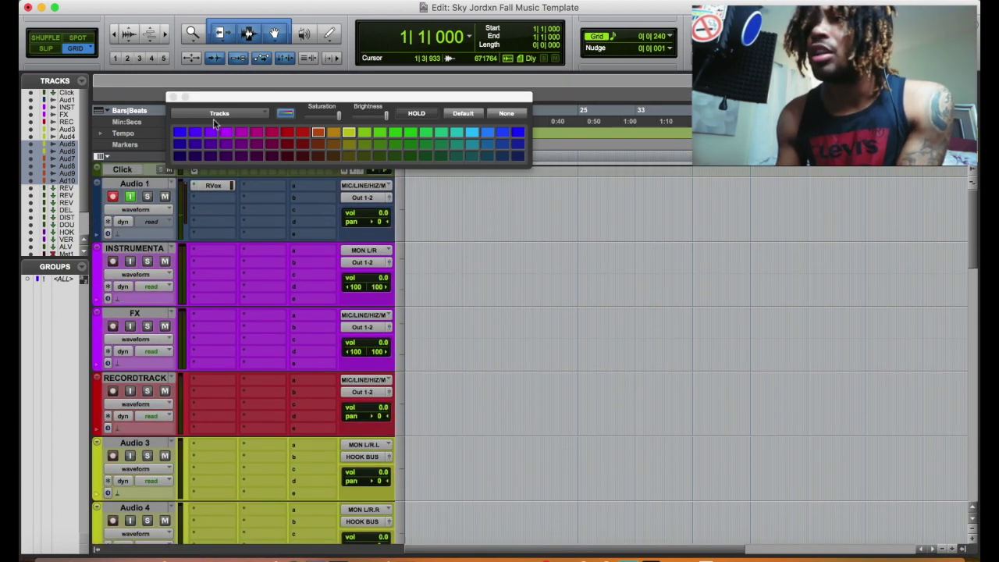
click(173, 97)
Route the INSTRUMENTA and FX outputs to a new stereo aux track named BEAT BUS
double_click(98, 275)
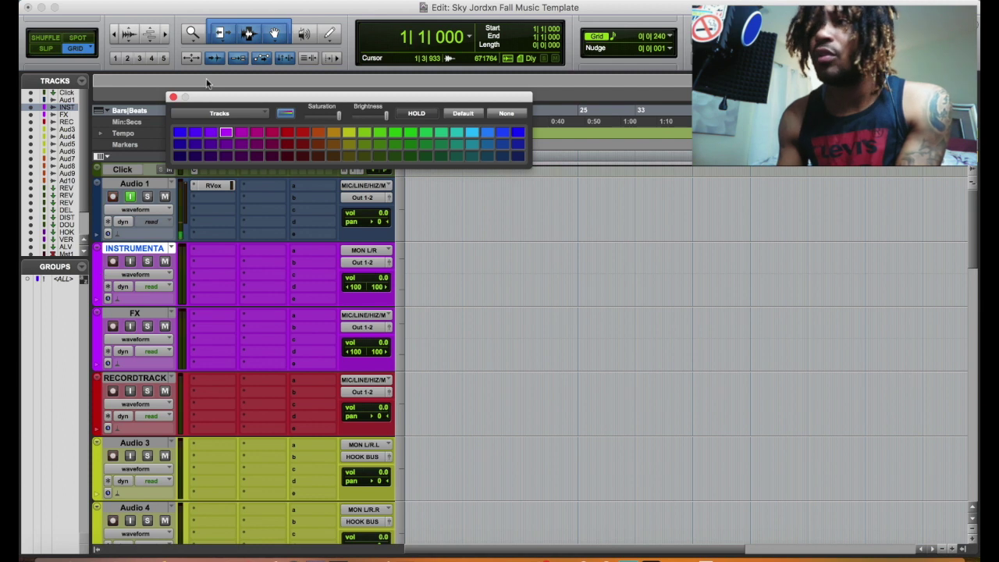
click(175, 98)
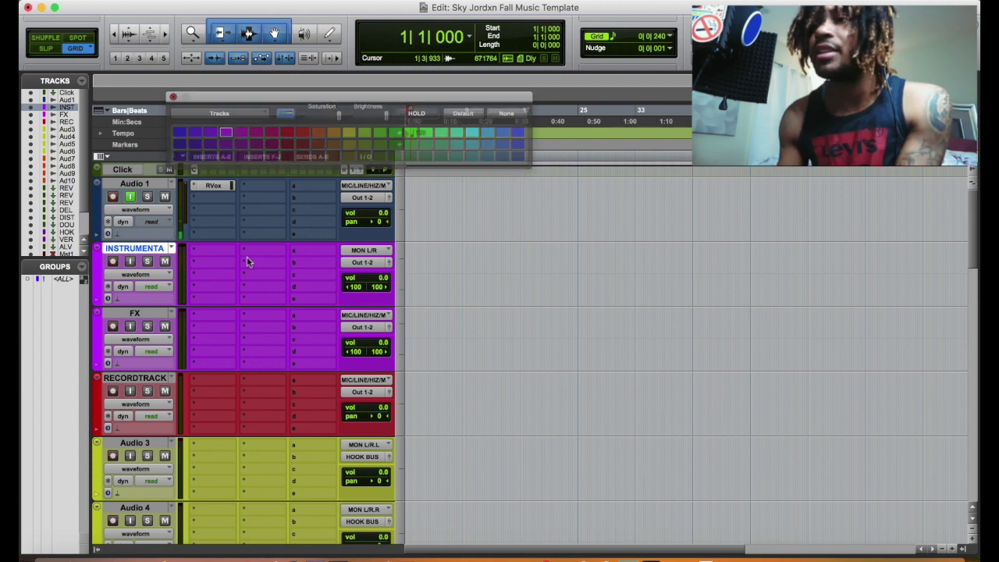
click(153, 319)
click(356, 329)
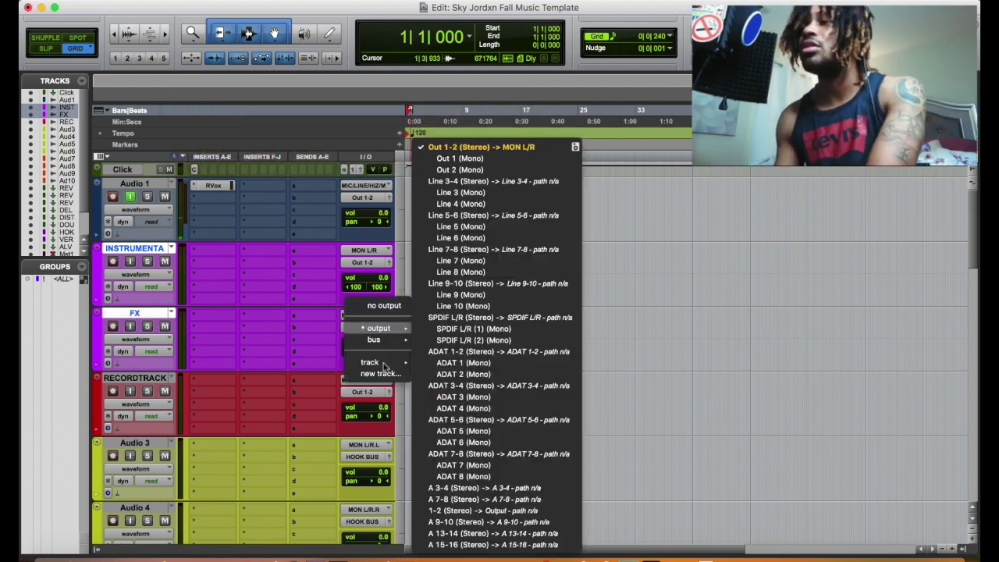
click(382, 365)
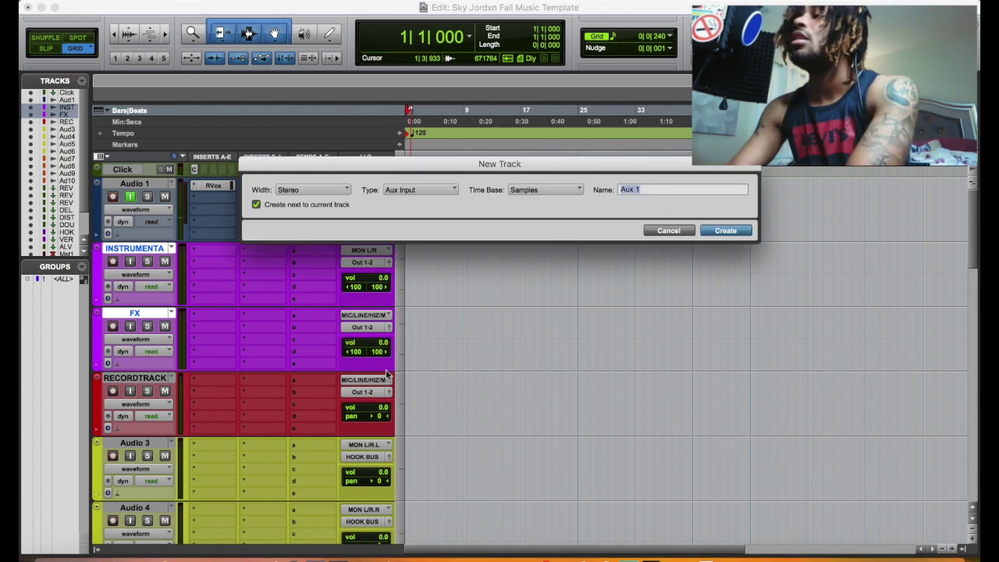
text(BEAT BUS)
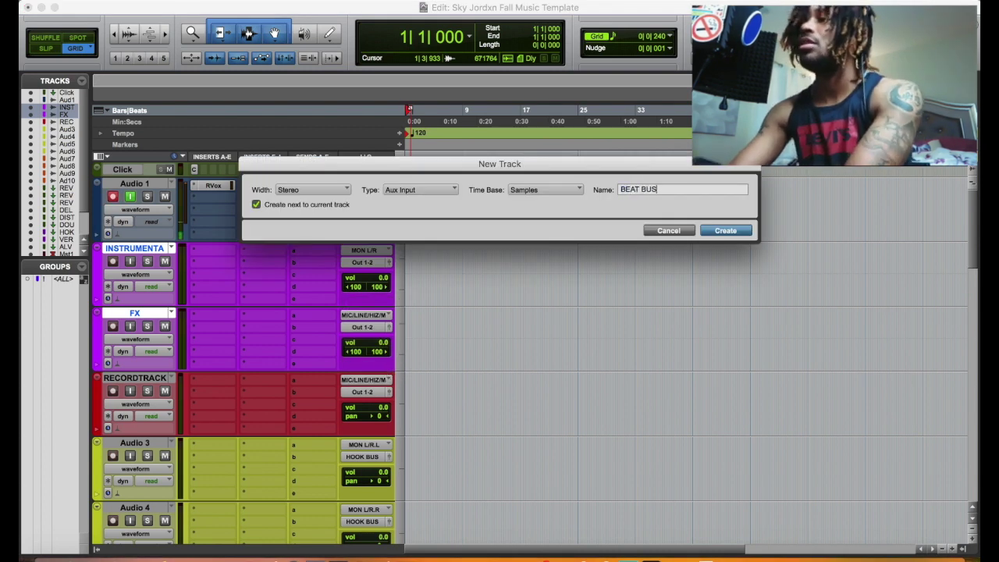
key(Return)
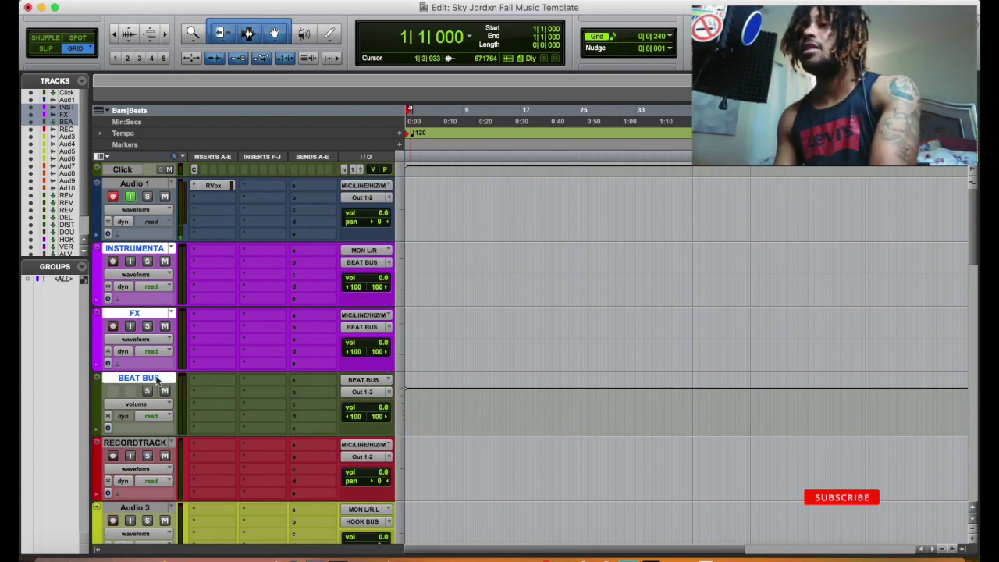
scroll(376, 337, down, 5)
scroll(376, 338, down, 10)
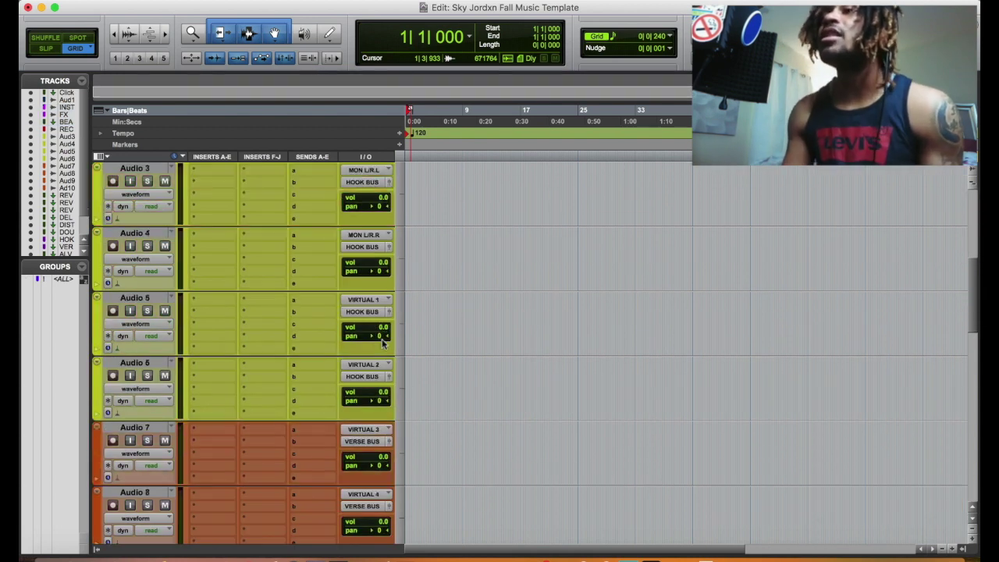
scroll(381, 334, up, 15)
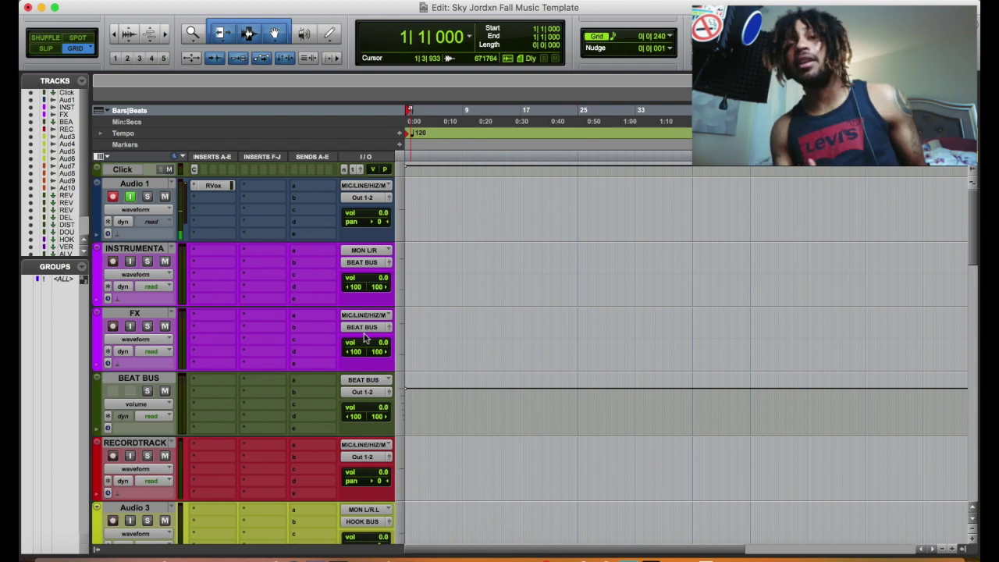
scroll(364, 337, down, 6)
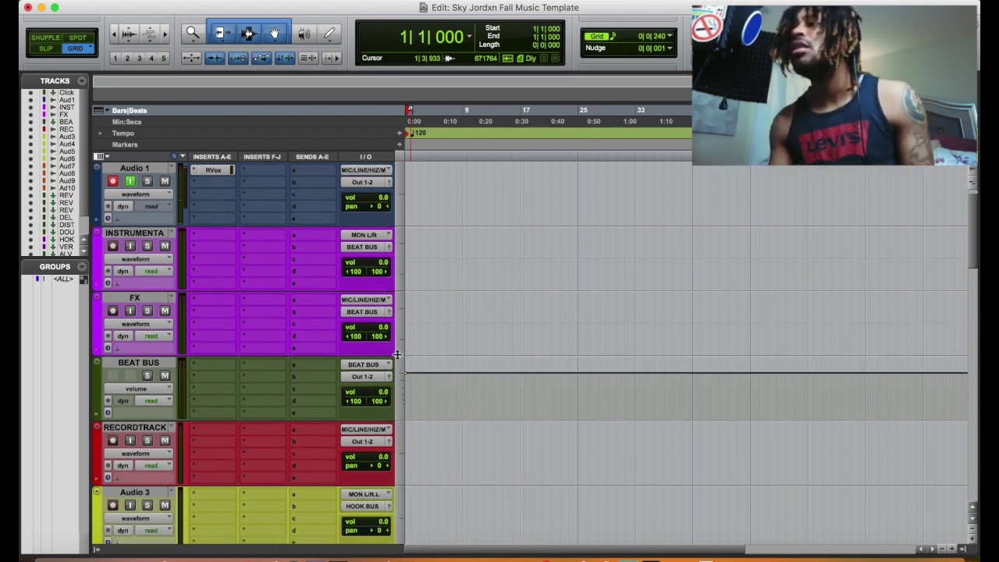
scroll(390, 349, up, 6)
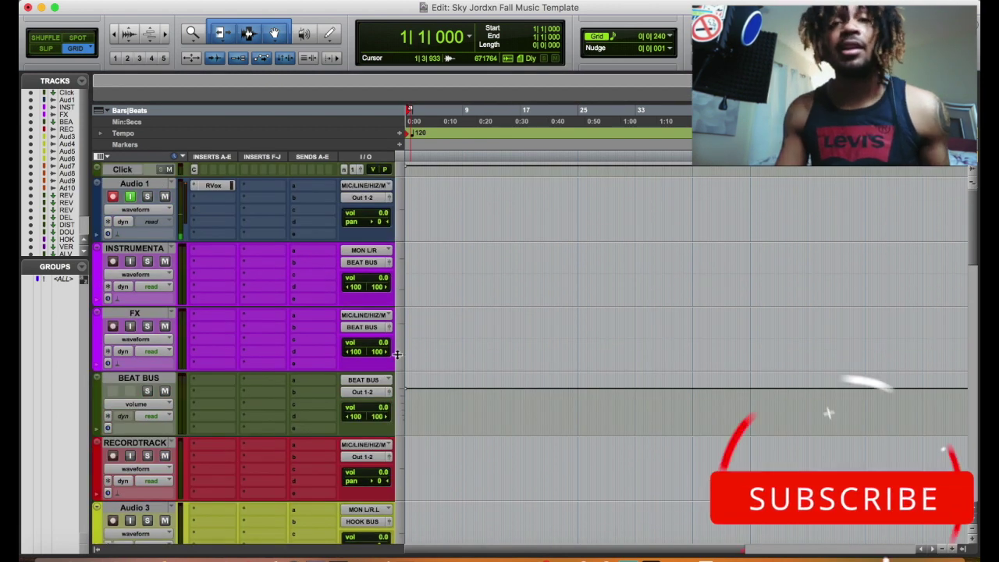
scroll(397, 354, down, 3)
scroll(395, 355, up, 1)
scroll(394, 357, up, 2)
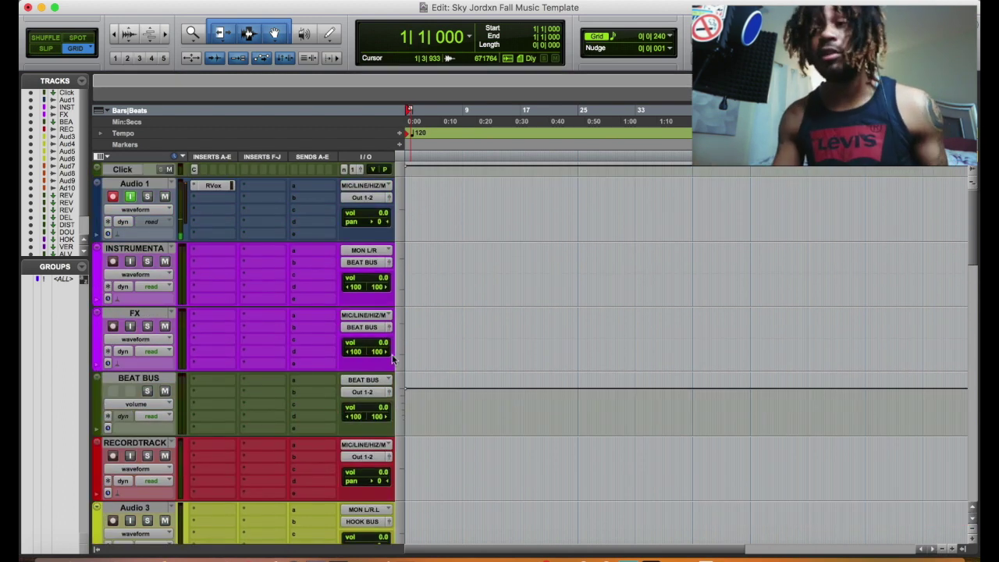
scroll(393, 357, down, 5)
click(148, 168)
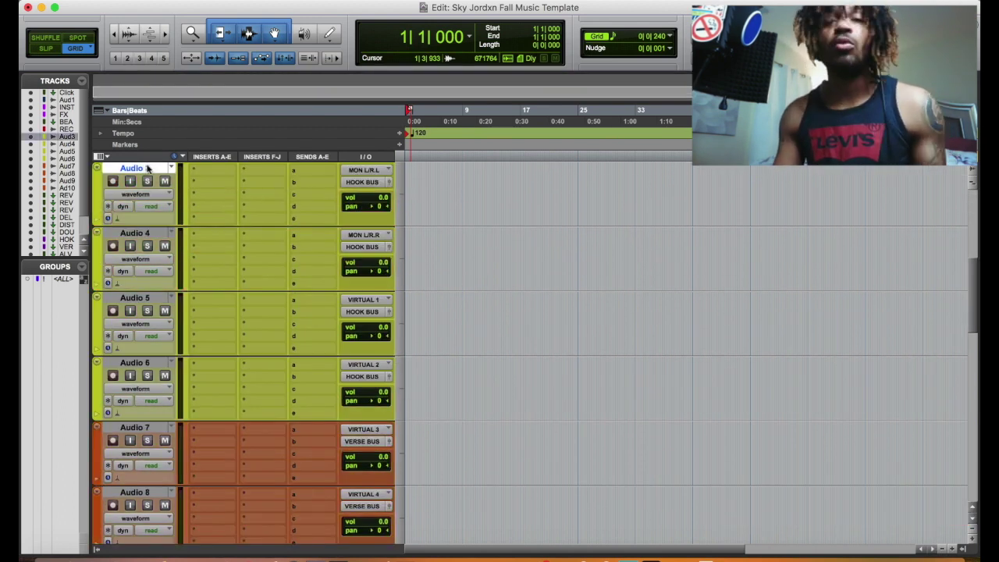
scroll(167, 256, up, 2)
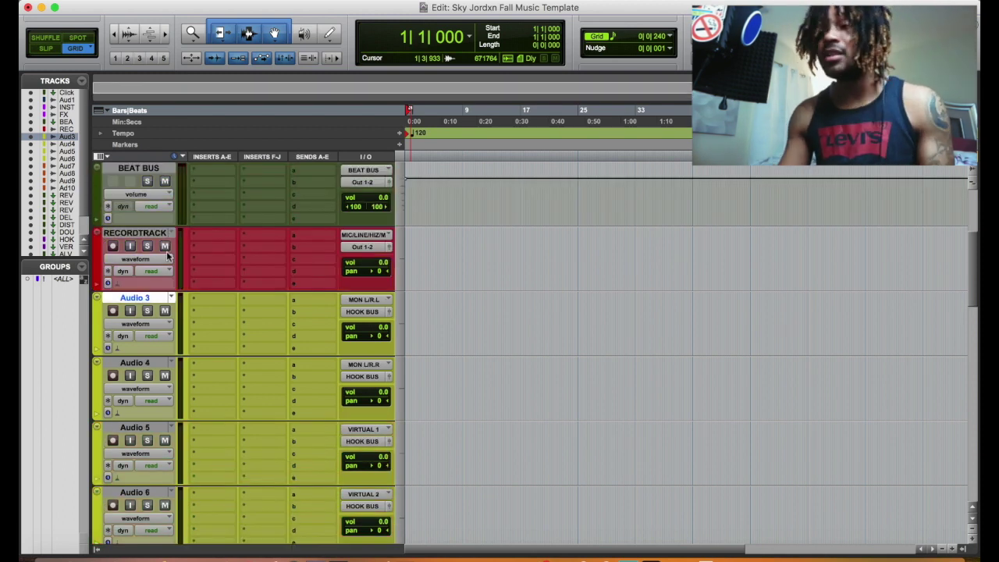
scroll(167, 256, down, 9)
scroll(165, 260, up, 13)
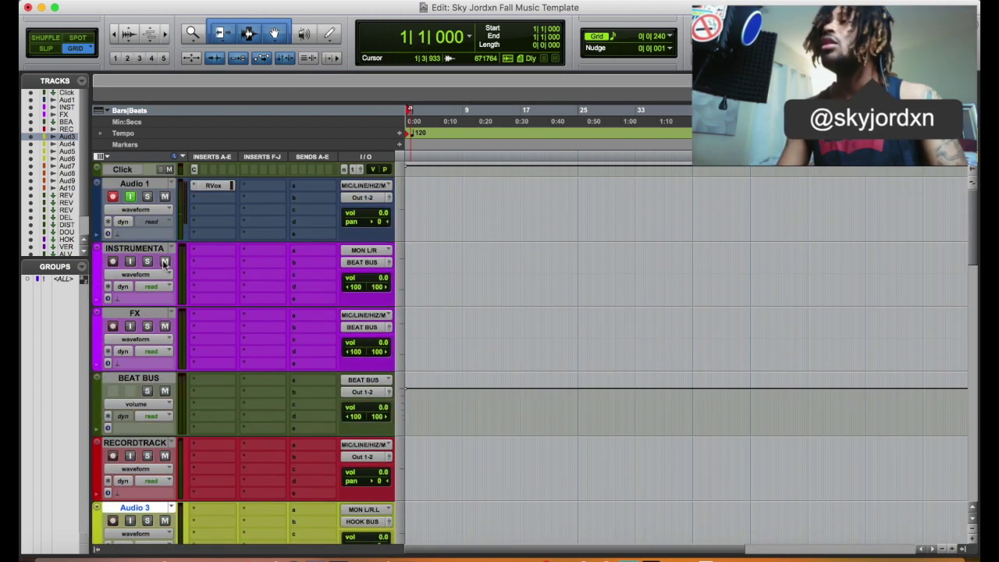